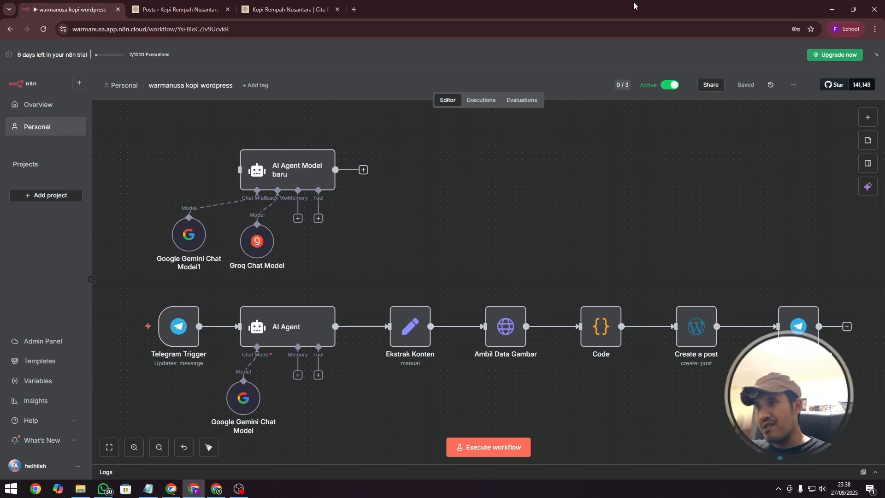
# Review the URL and request parameters of the Ambil Data Gambar HTTP request node, and return to the canvas.
pyautogui.click(510, 331)
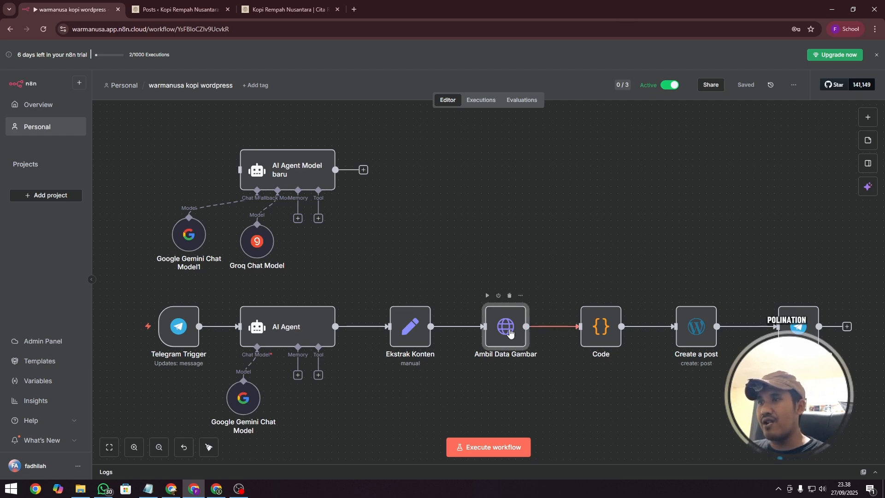
pyautogui.doubleClick(510, 331)
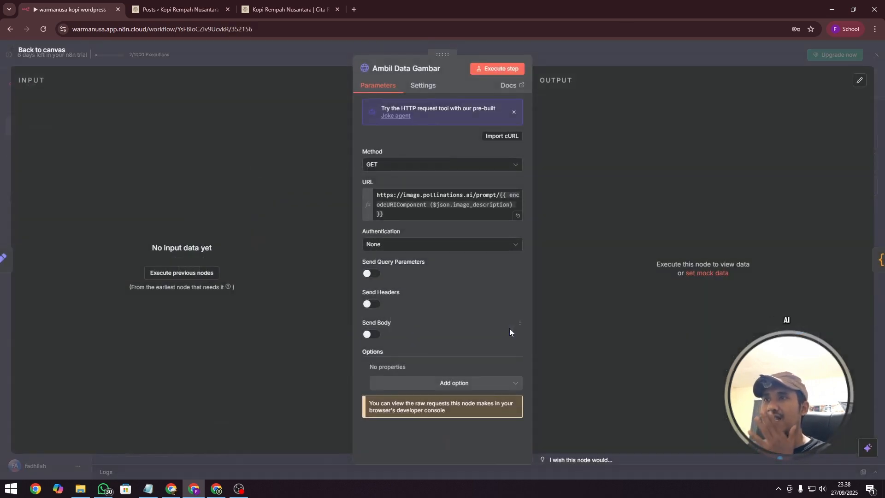
pyautogui.moveTo(435, 204)
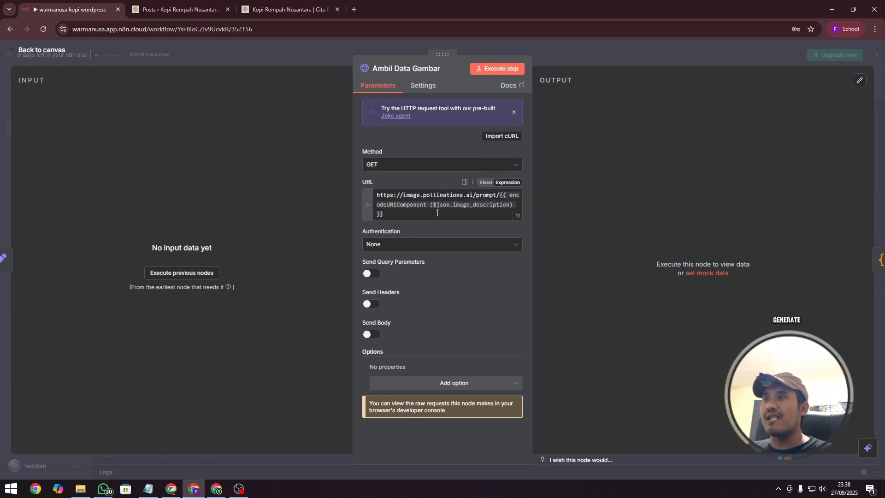
pyautogui.click(42, 51)
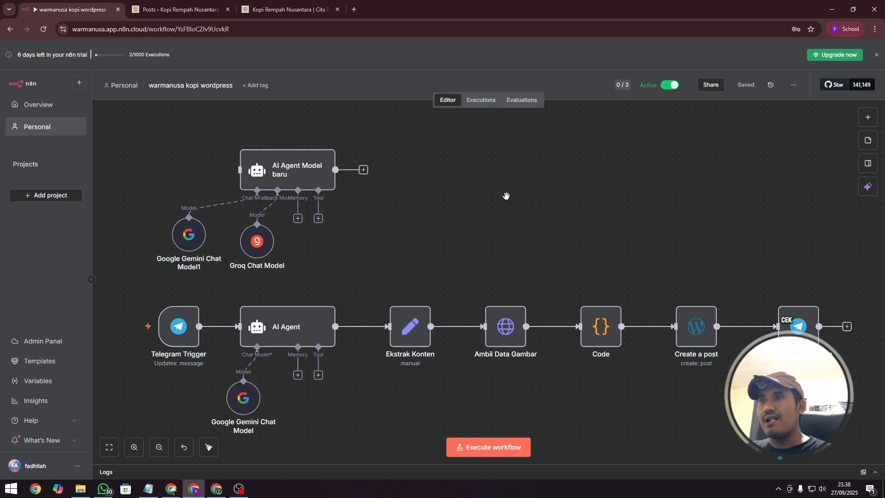
# Import the workflow file "Otomatisasi post telegram ke blog.json" into the current workflow.
pyautogui.scroll(-2, 507, 197)
pyautogui.scroll(3, 507, 198)
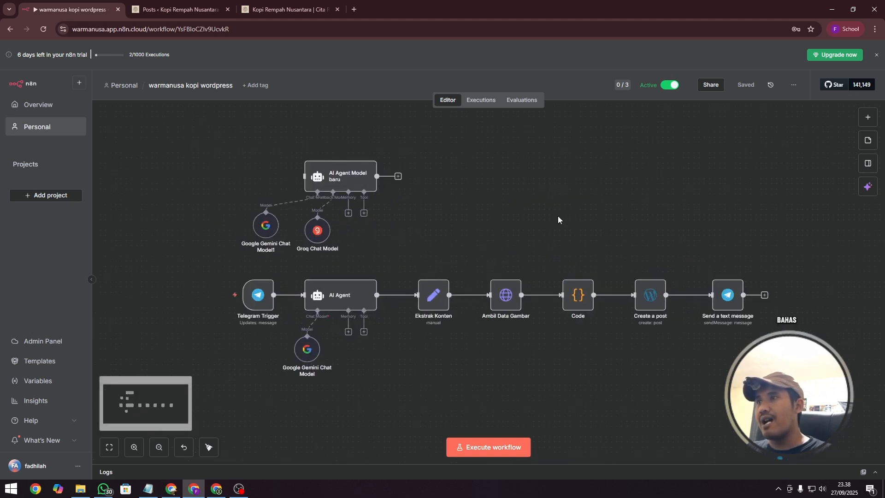
pyautogui.moveTo(558, 207); pyautogui.dragTo(513, 185)
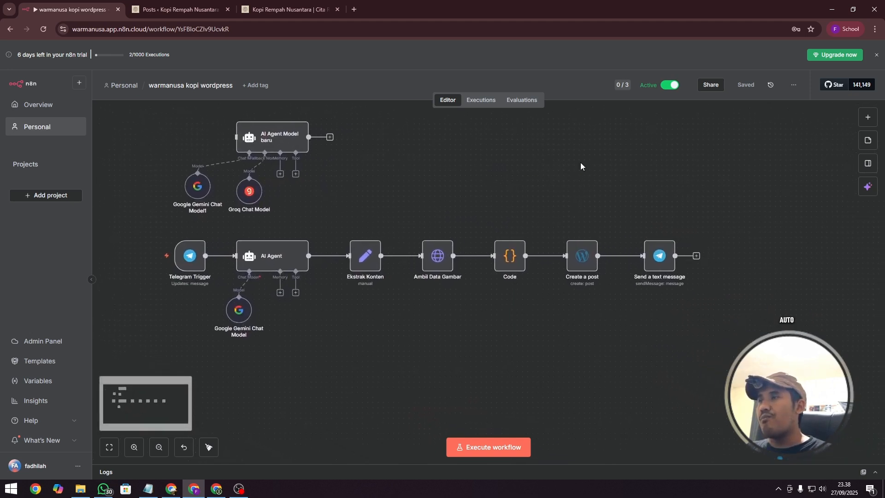
pyautogui.click(793, 85)
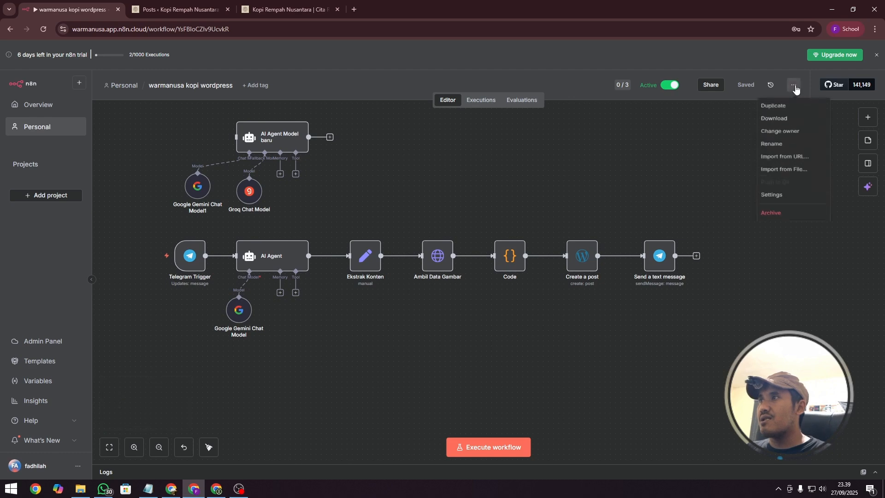
pyautogui.click(783, 175)
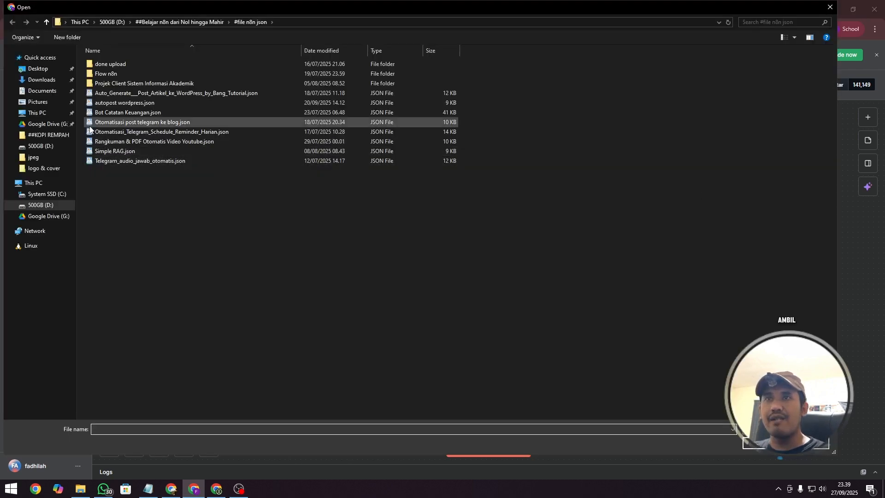
pyautogui.doubleClick(127, 122)
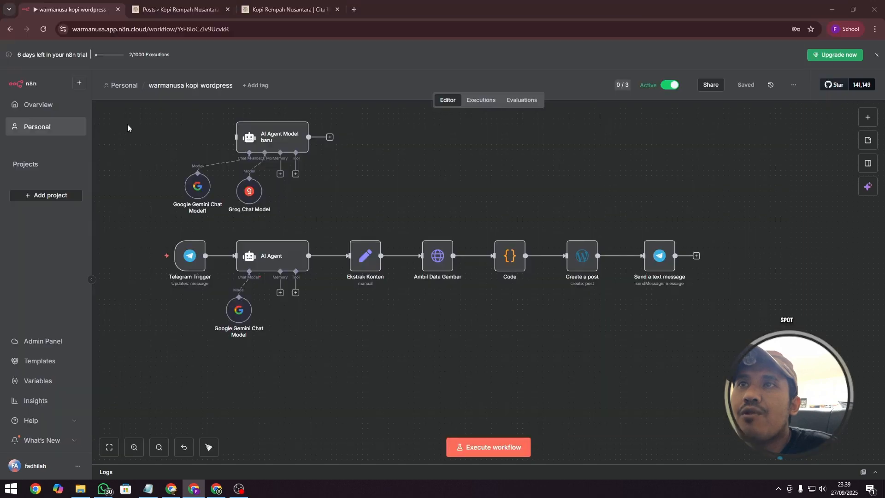
# Reposition the imported Blogger workflow and spread out its Send a text message1, HTTP Request1 and Code1 nodes.
pyautogui.scroll(-3, 602, 300)
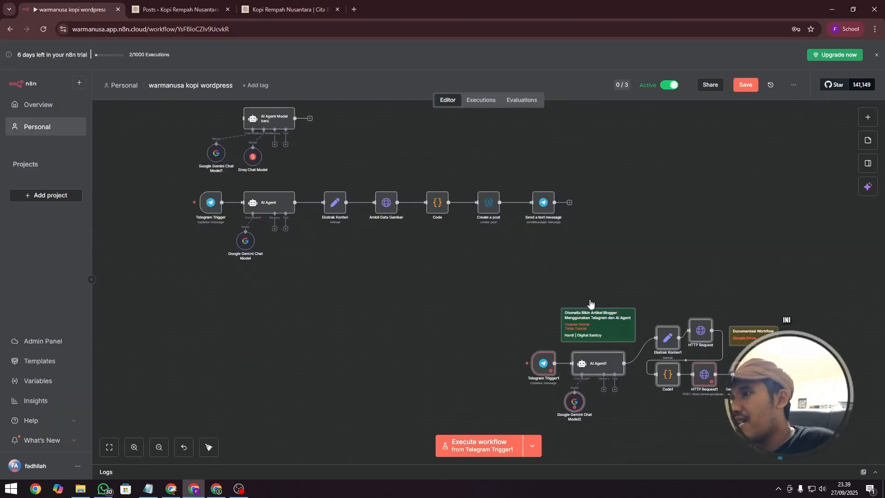
pyautogui.moveTo(514, 243); pyautogui.dragTo(822, 380)
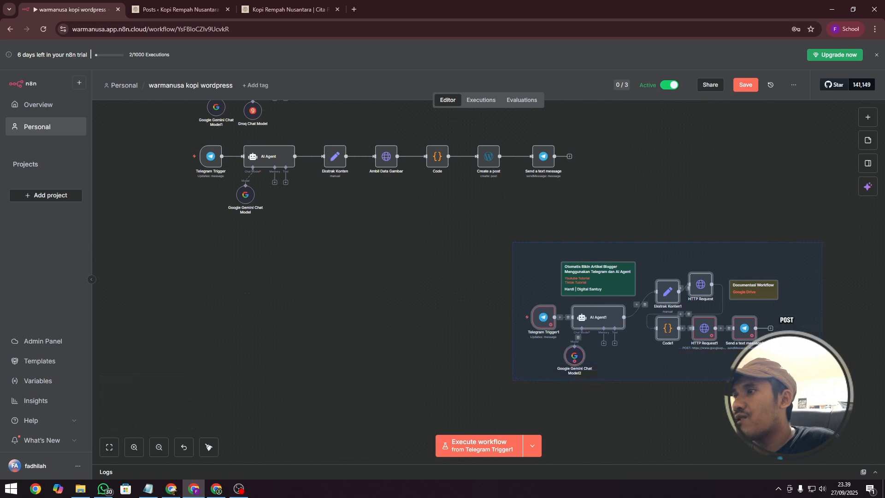
pyautogui.moveTo(753, 336); pyautogui.dragTo(716, 290)
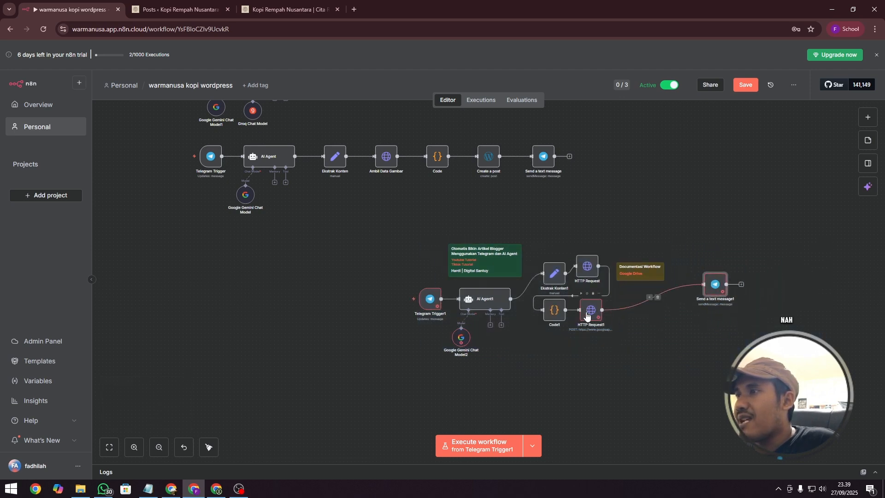
pyautogui.moveTo(586, 311); pyautogui.dragTo(658, 290)
pyautogui.moveTo(554, 311); pyautogui.dragTo(612, 314)
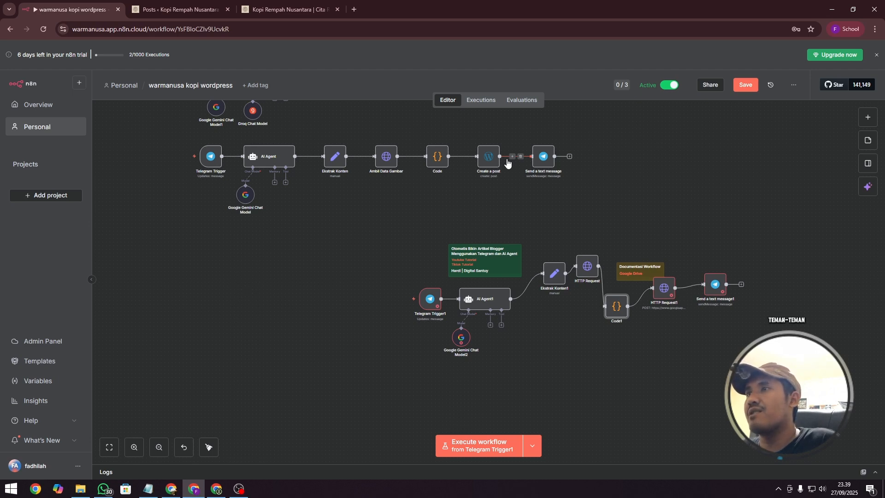
# Search the node library for "word", look through the Wordpress node's actions, and close the library without adding one.
pyautogui.click(865, 116)
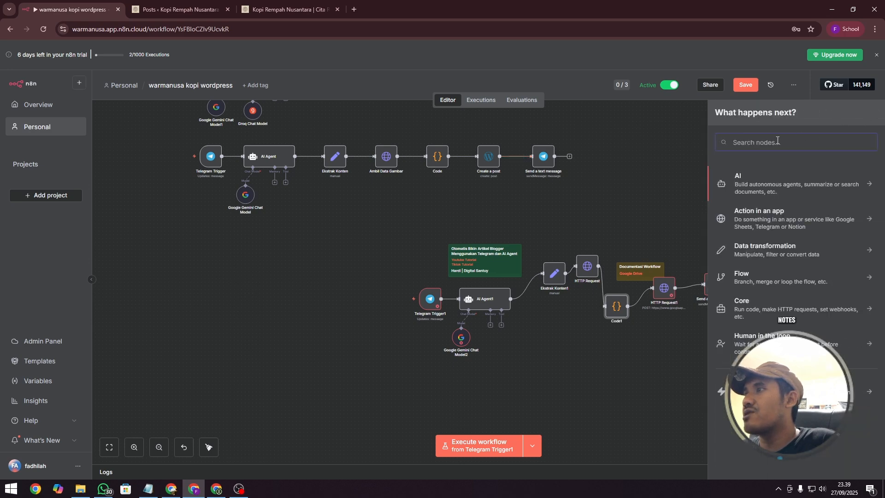
pyautogui.write('word')
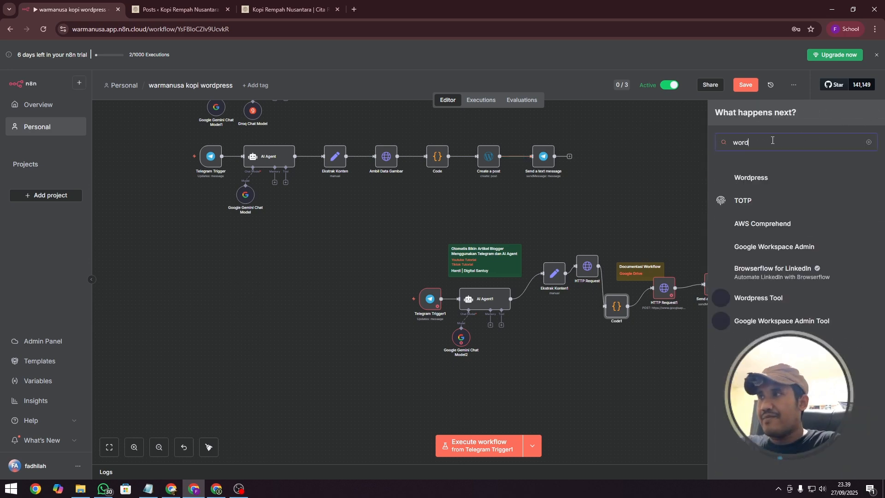
pyautogui.click(751, 182)
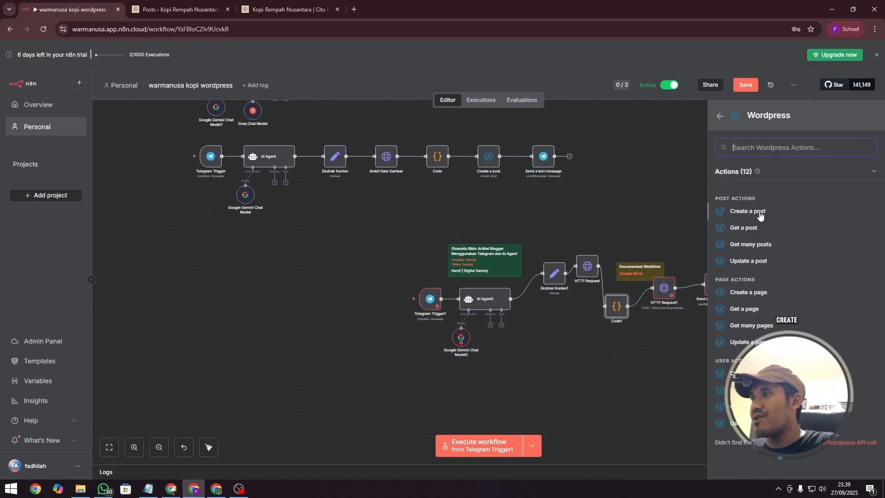
pyautogui.click(631, 207)
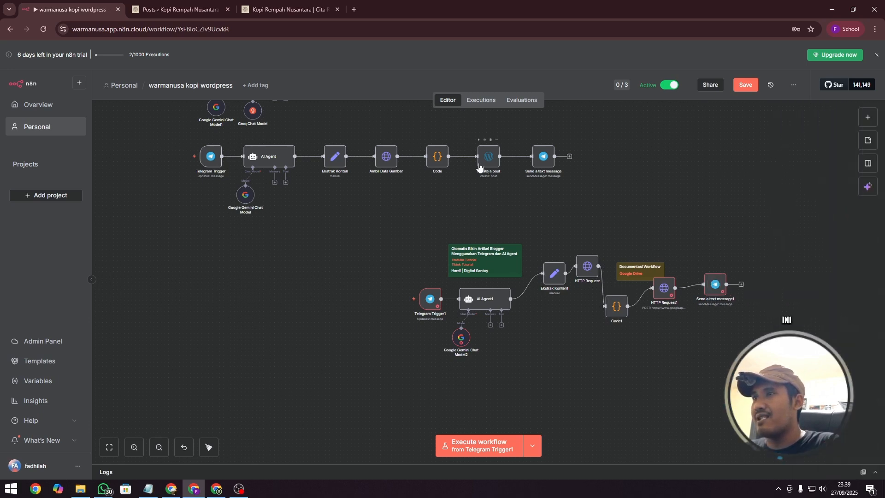
# Delete all nodes and notes of the imported Blogger workflow from the canvas.
pyautogui.moveTo(365, 240); pyautogui.dragTo(789, 371)
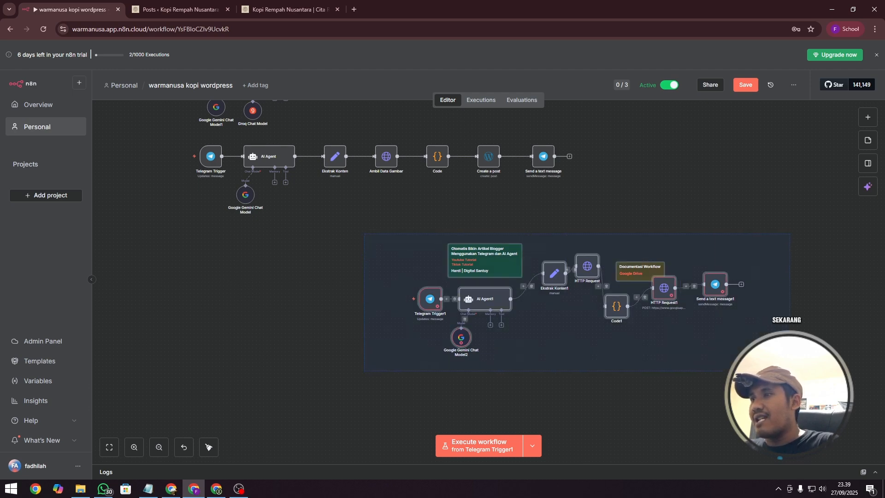
pyautogui.press('Delete')
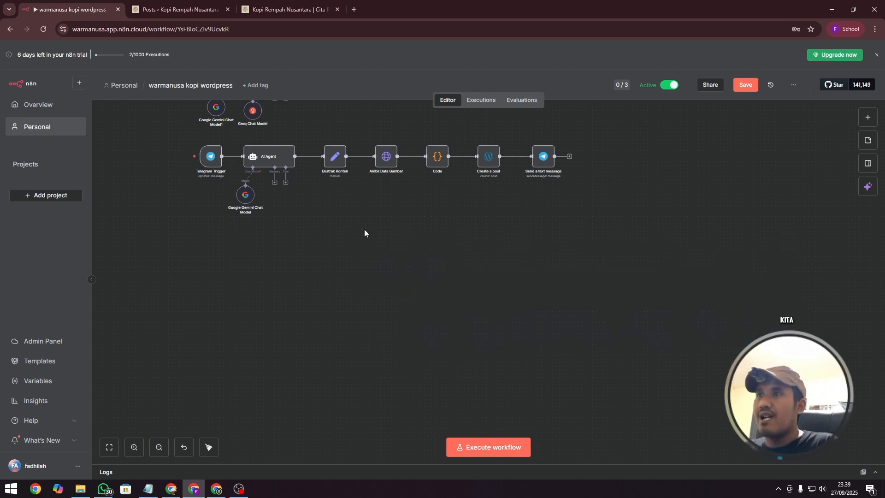
pyautogui.scroll(4, 375, 241)
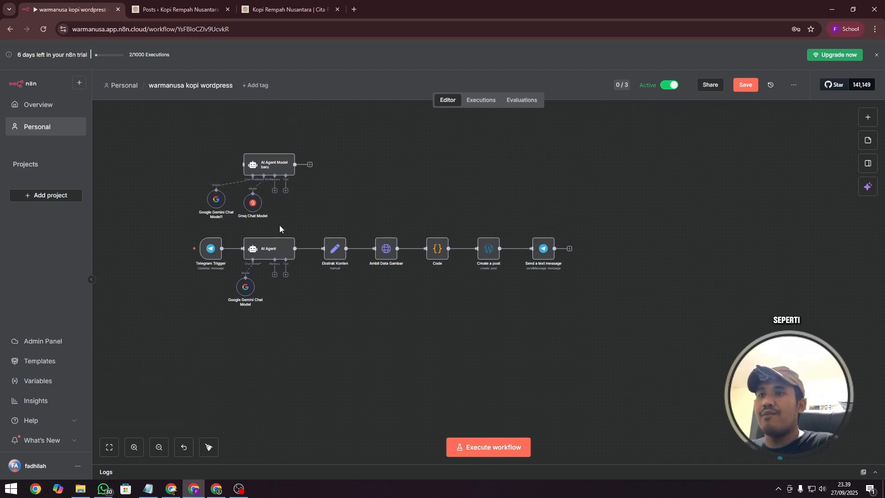
# Examine the articles published in the Artikel Kopi category of the Warmanusa website.
pyautogui.click(289, 10)
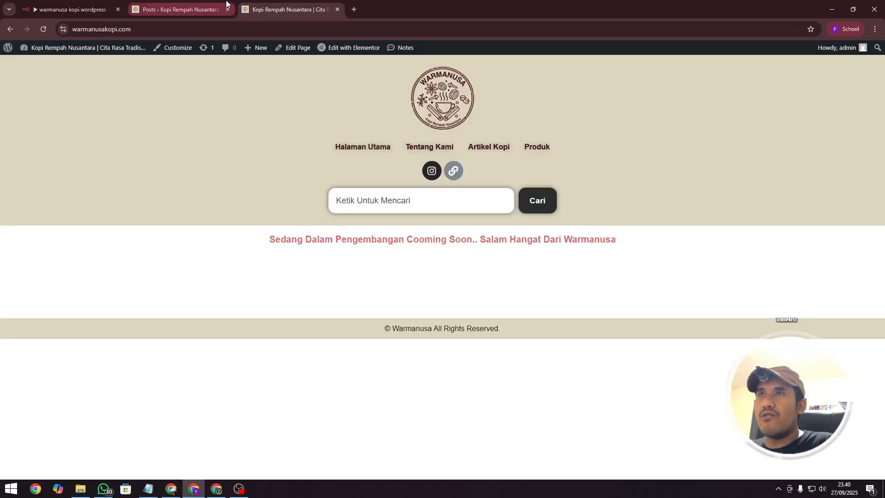
pyautogui.click(188, 6)
pyautogui.click(266, 6)
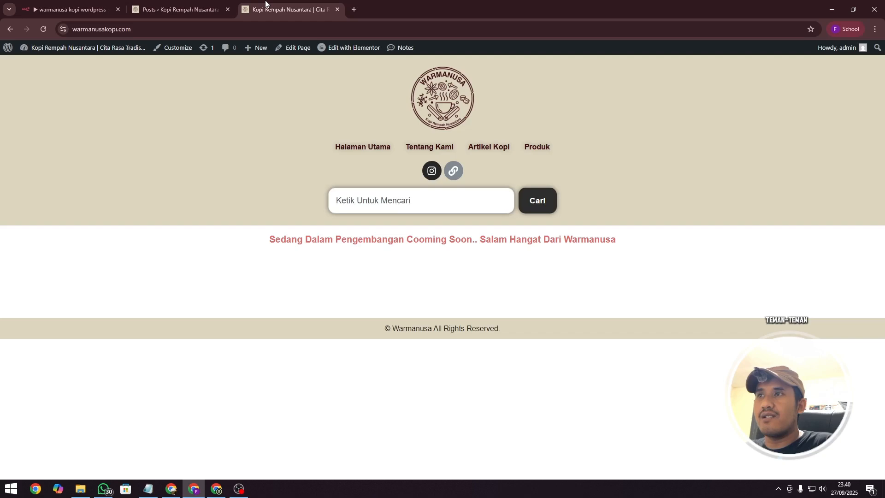
pyautogui.click(488, 148)
pyautogui.scroll(-2, 321, 218)
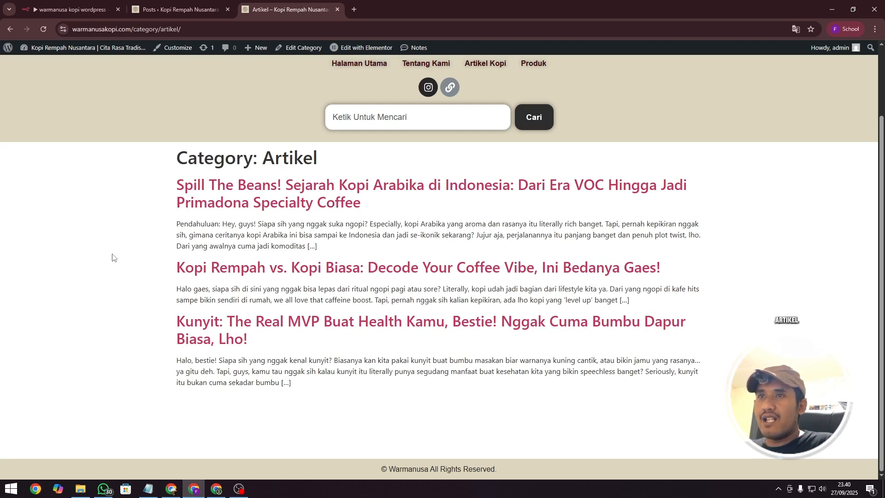
# Switch to the Telegram chat with the warmanusa kopi bot and send the topic "sejarah kopi robusta di indonesia".
pyautogui.click(216, 487)
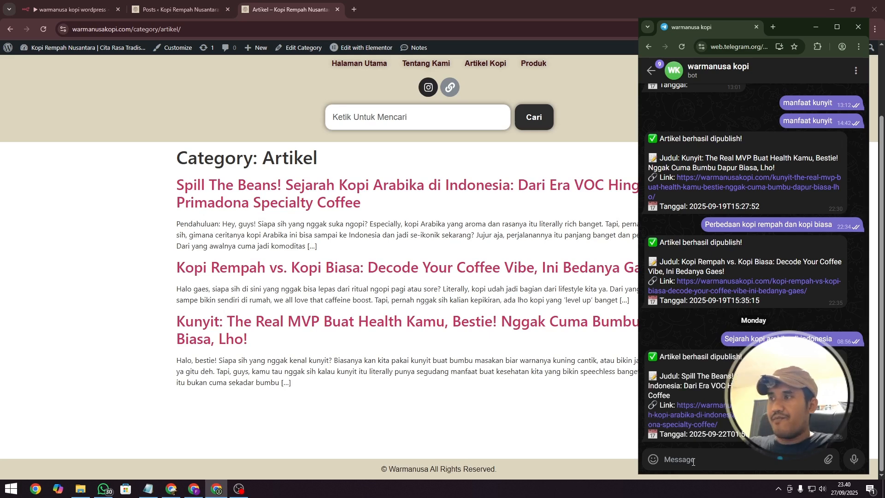
pyautogui.write('se')
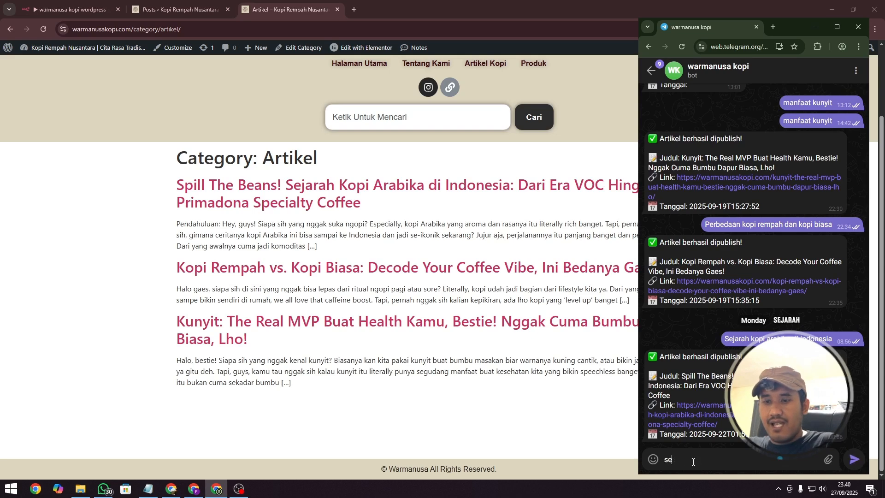
pyautogui.write('jarah kopi')
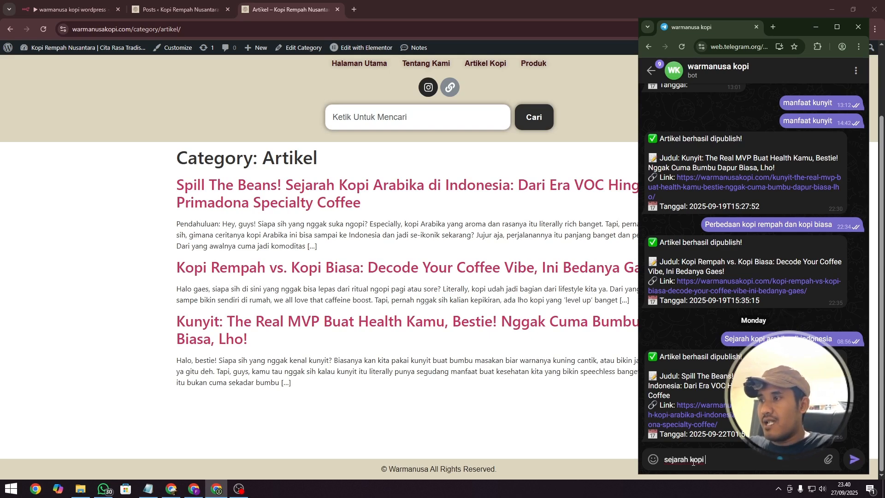
pyautogui.write(' robusta di indonesia')
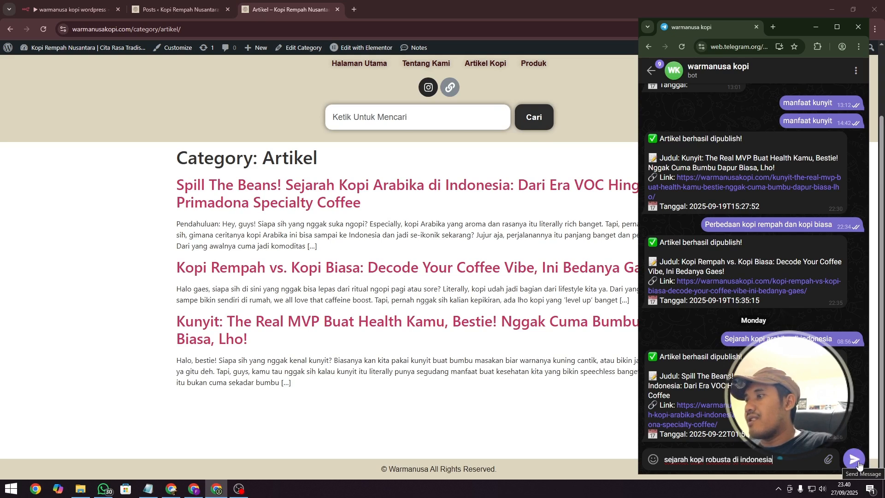
pyautogui.click(854, 459)
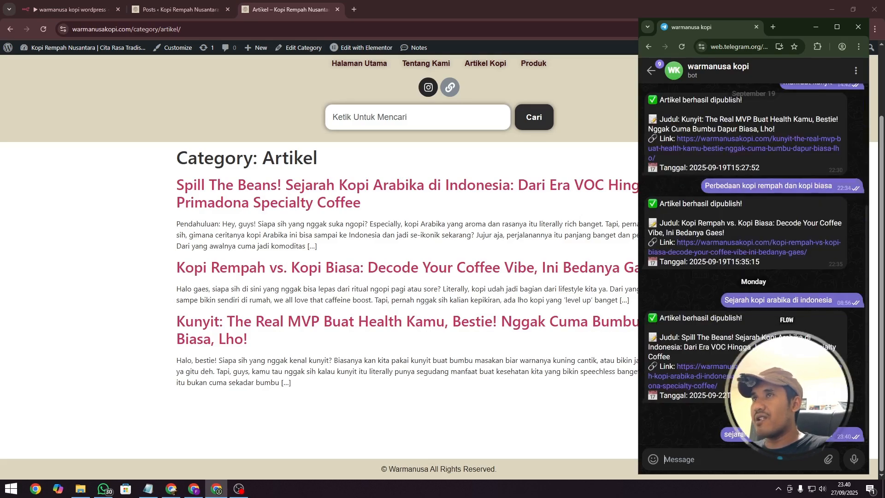
# Switch back to n8n, check the status of the newest workflow execution, and return to the workflow editor.
pyautogui.click(72, 9)
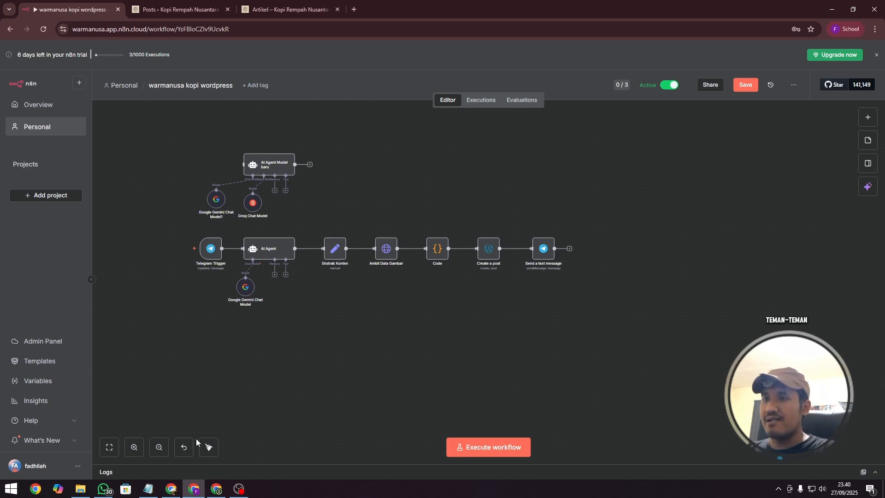
pyautogui.click(208, 492)
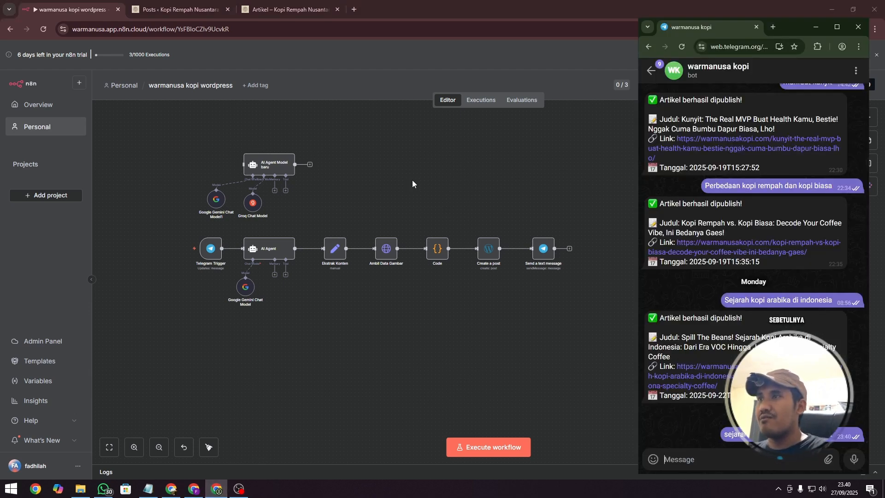
pyautogui.click(482, 102)
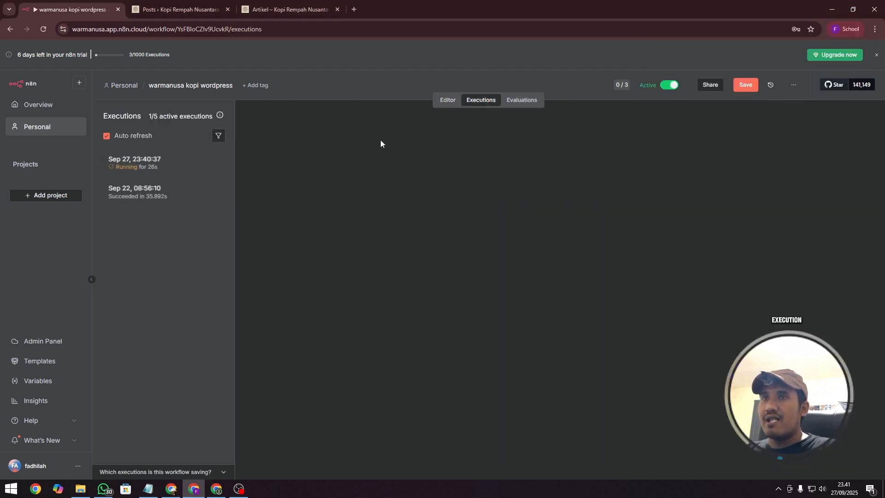
pyautogui.click(166, 171)
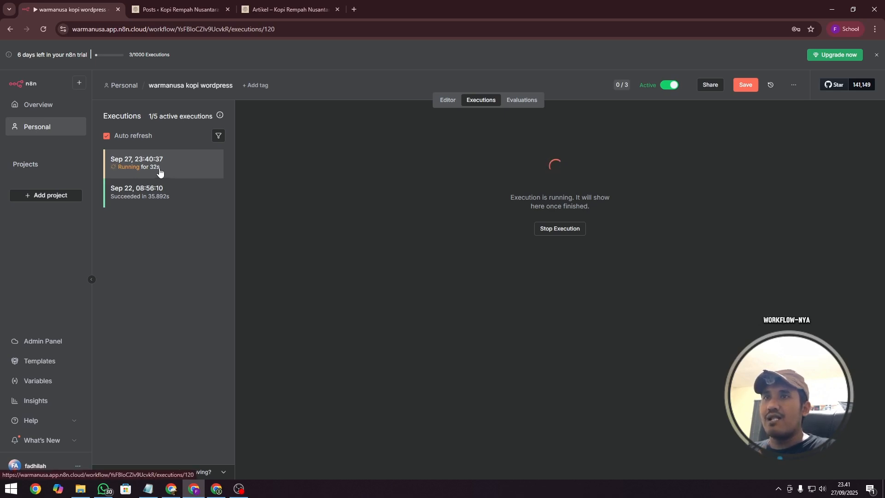
pyautogui.click(445, 104)
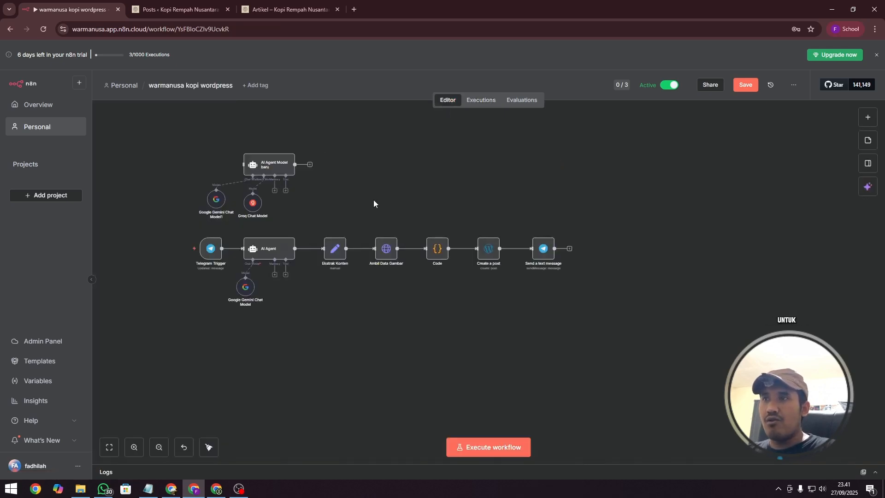
pyautogui.scroll(3, 373, 200)
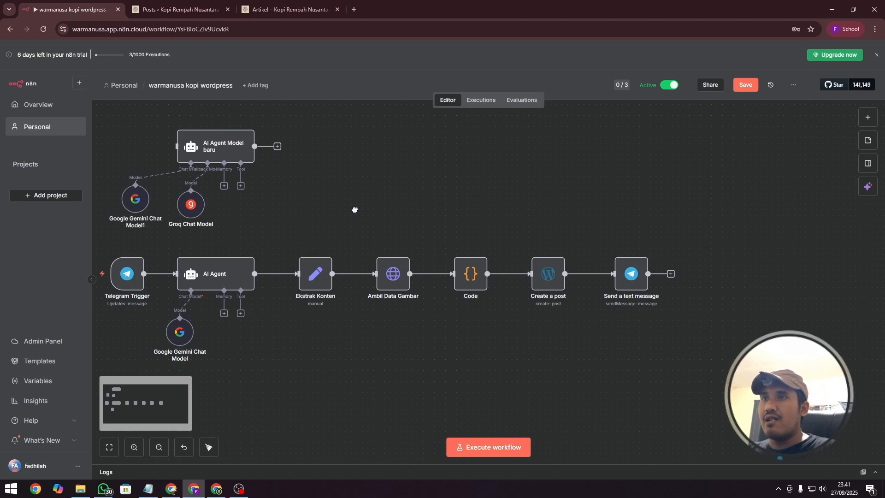
pyautogui.moveTo(355, 210); pyautogui.dragTo(416, 212)
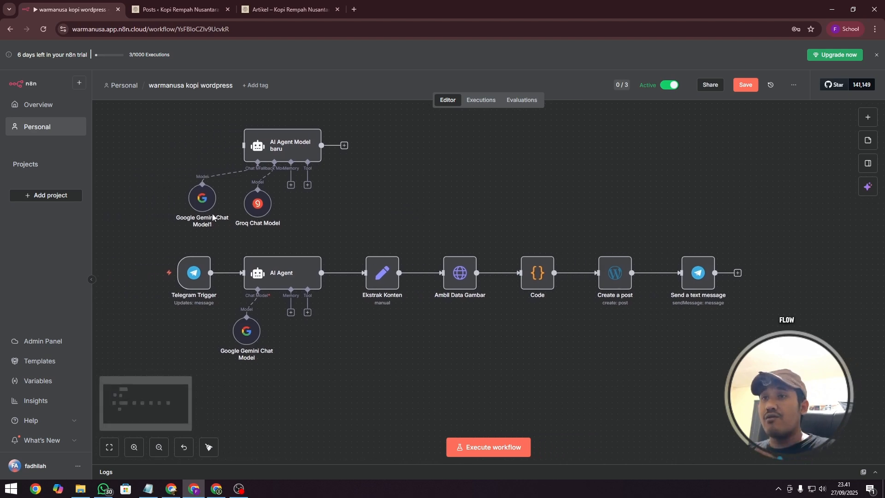
# Check the bot's reply in the Telegram chat and open the new Ngopi Robusta article from the refreshed Artikel category page.
pyautogui.moveTo(135, 281)
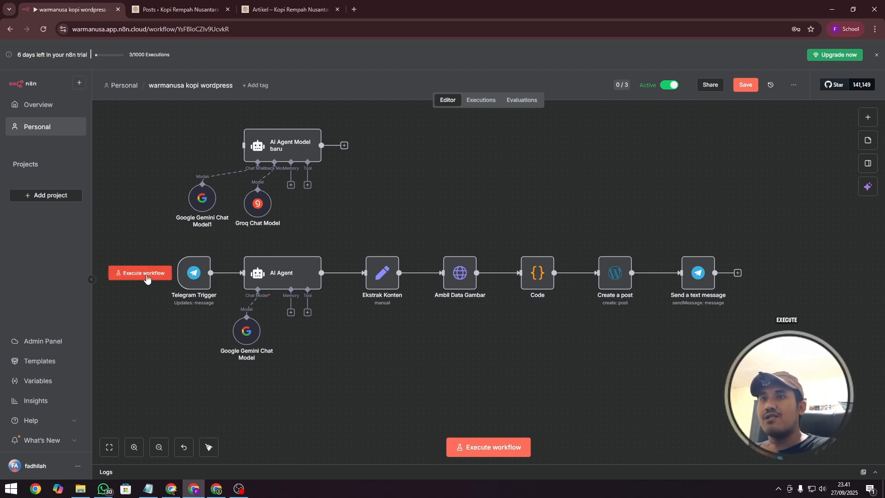
pyautogui.click(216, 488)
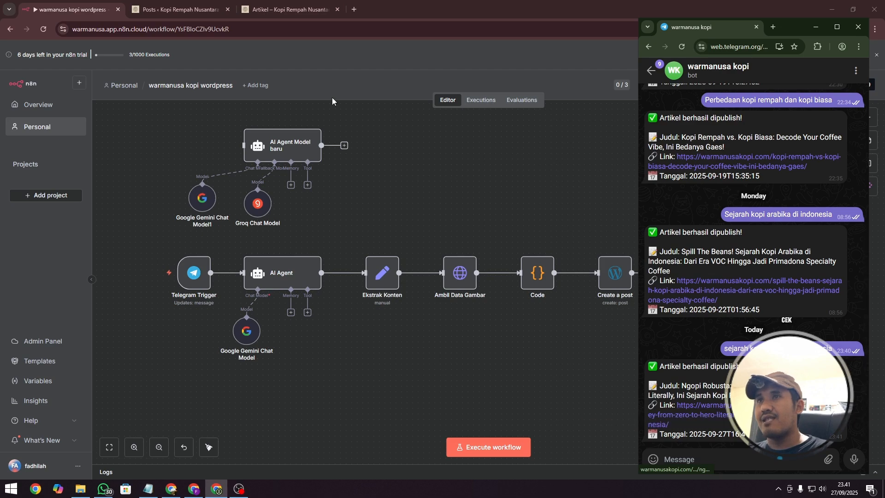
pyautogui.click(308, 3)
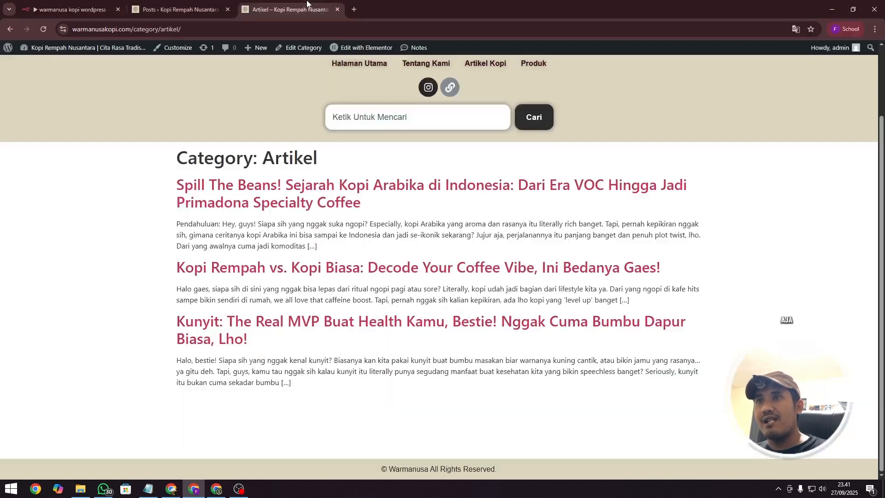
pyautogui.click(43, 29)
pyautogui.click(251, 200)
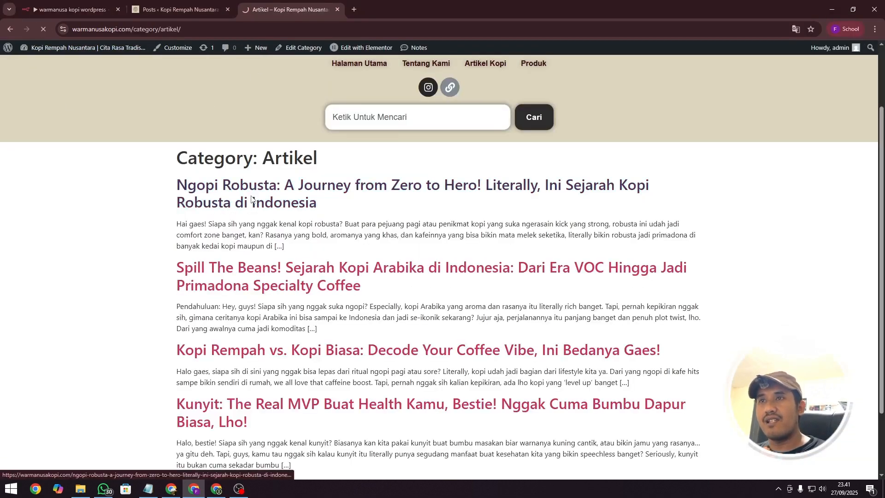
# Examine the published Ngopi Robusta article, including its generated image, opening paragraphs, section headings, conclusion and tags.
pyautogui.scroll(-5, 300, 207)
pyautogui.scroll(3, 328, 213)
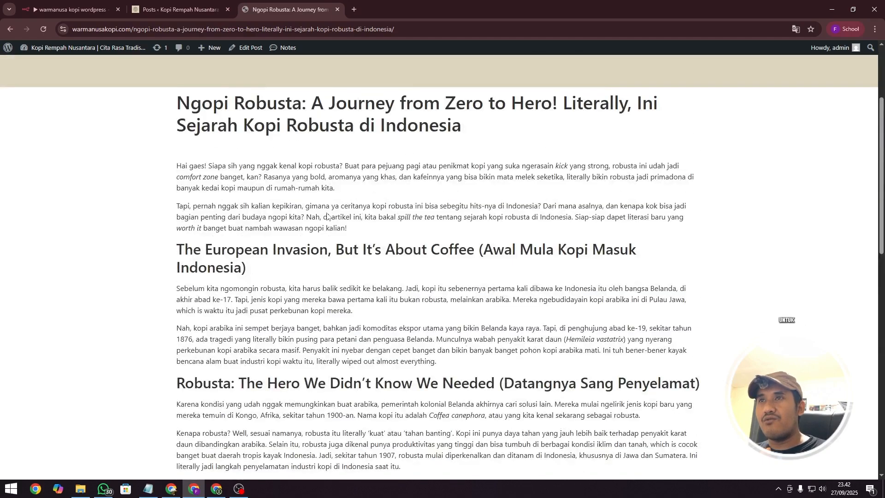
pyautogui.scroll(-7, 326, 212)
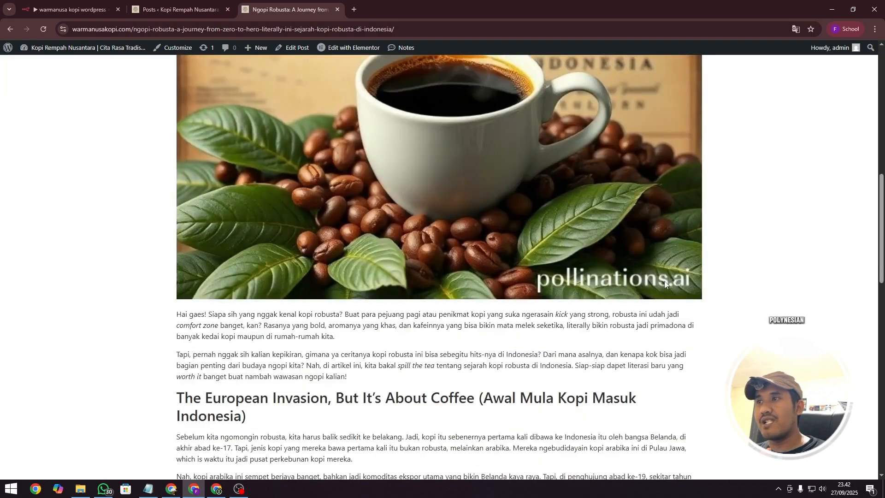
pyautogui.scroll(3, 642, 281)
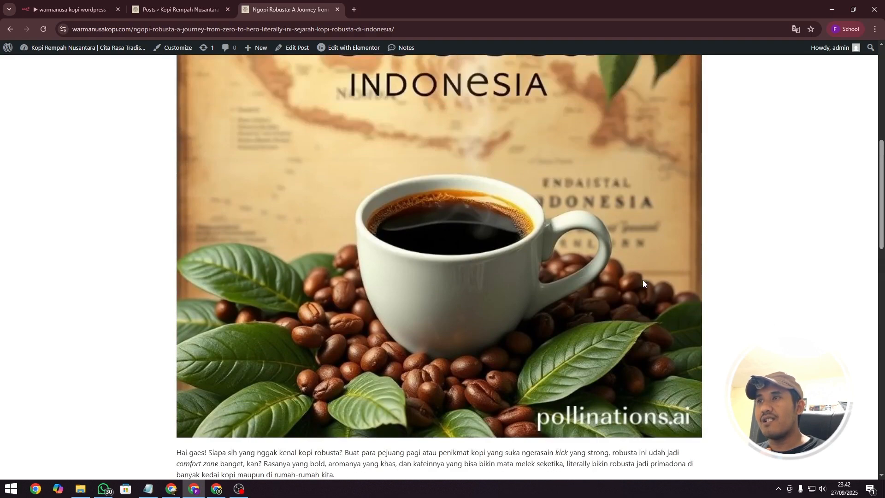
pyautogui.scroll(-3, 642, 280)
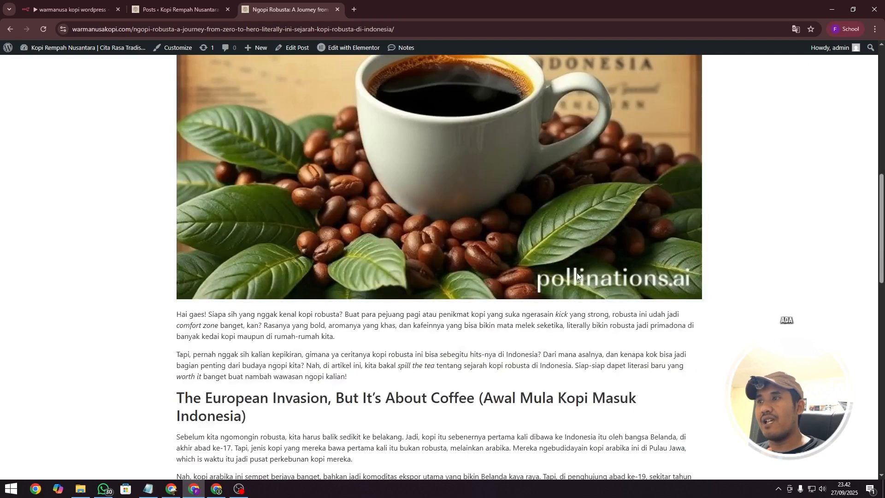
pyautogui.scroll(7, 442, 285)
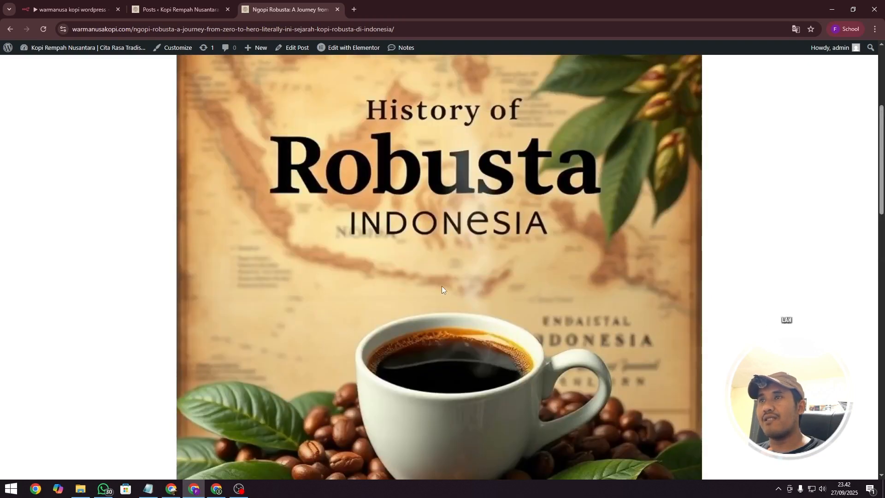
pyautogui.scroll(4, 441, 285)
pyautogui.scroll(-5, 443, 290)
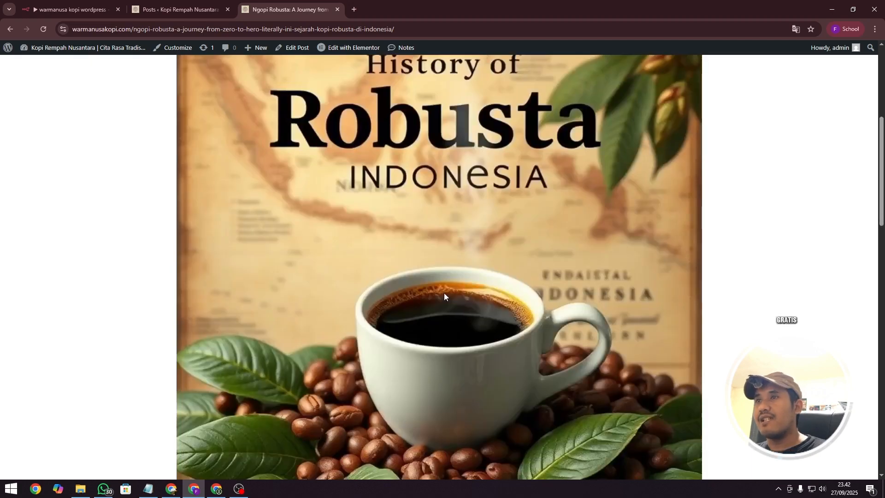
pyautogui.scroll(-3, 444, 289)
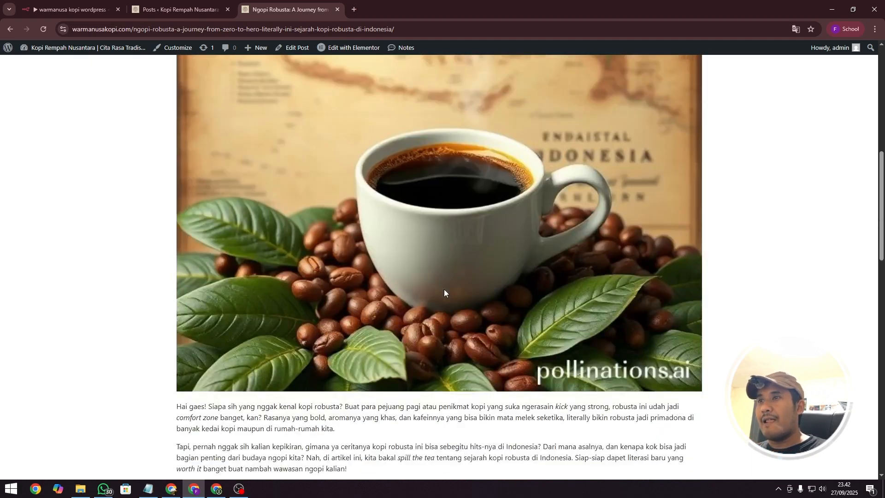
pyautogui.scroll(-5, 235, 343)
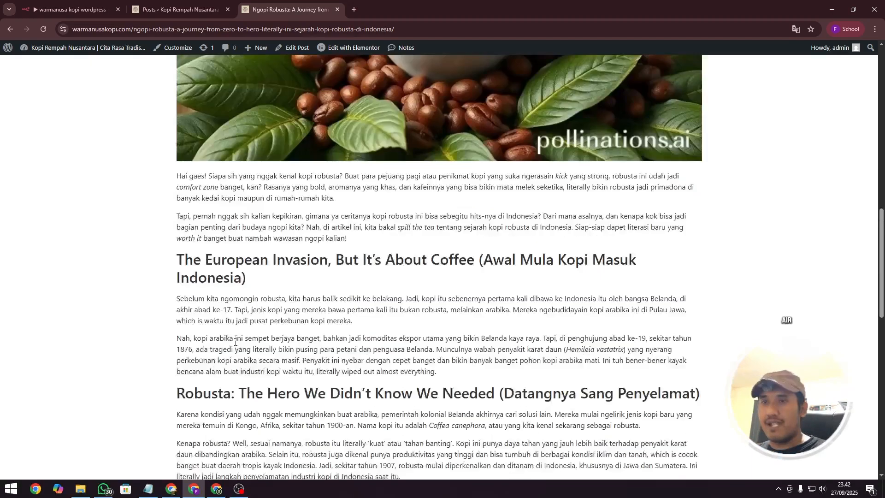
pyautogui.scroll(-9, 235, 343)
pyautogui.scroll(-3, 235, 339)
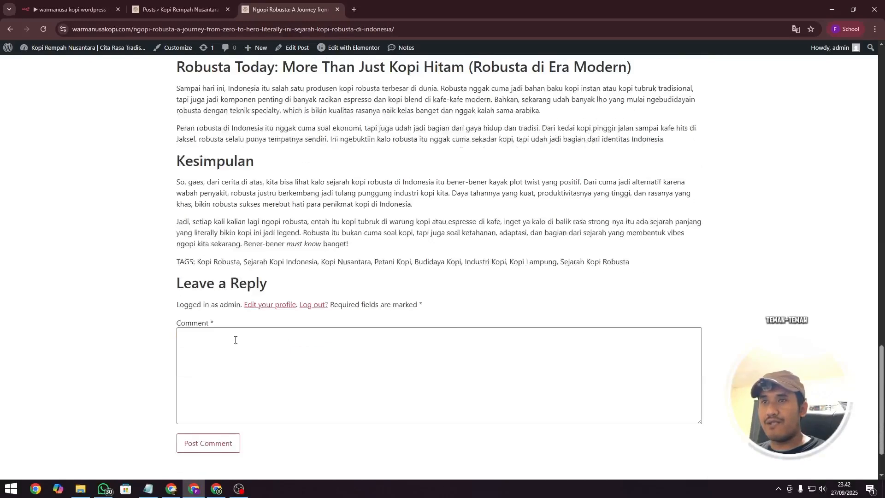
pyautogui.scroll(14, 224, 230)
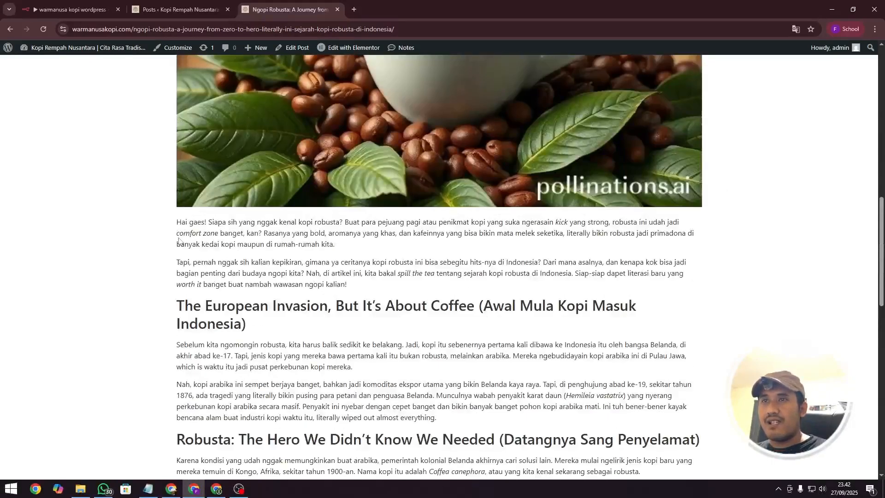
pyautogui.moveTo(177, 222); pyautogui.dragTo(245, 229)
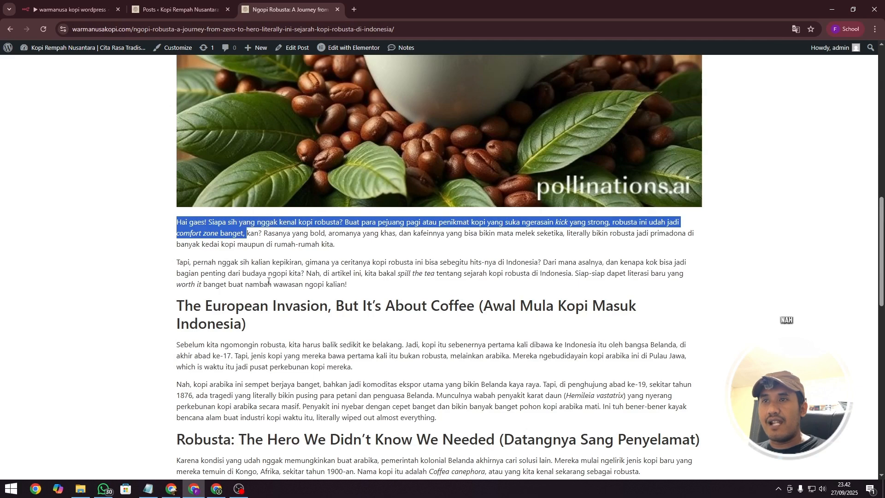
pyautogui.scroll(-5, 305, 282)
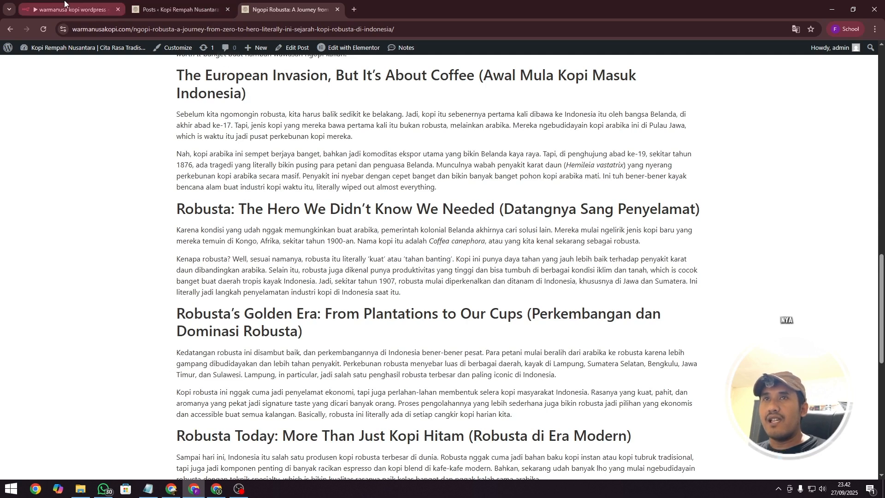
# Switch back to the n8n workflow, view the AI Agent's system message in the expanded editor, and return to the canvas.
pyautogui.click(69, 9)
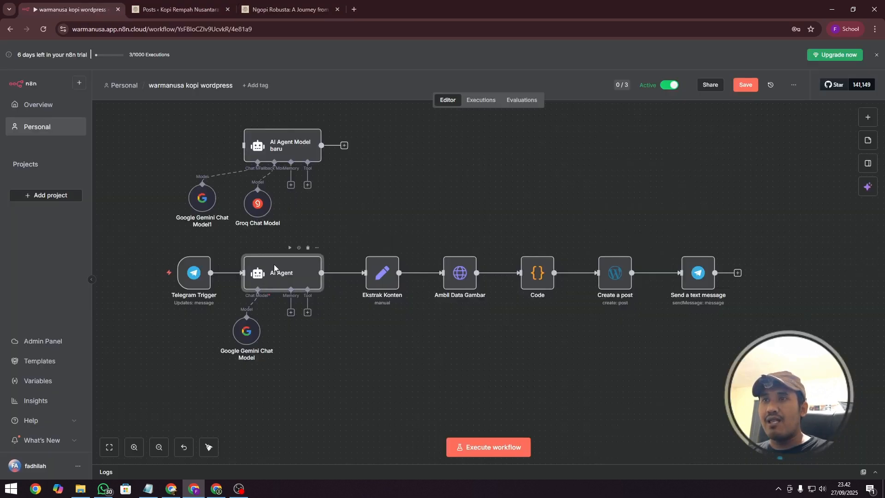
pyautogui.doubleClick(275, 268)
pyautogui.click(423, 267)
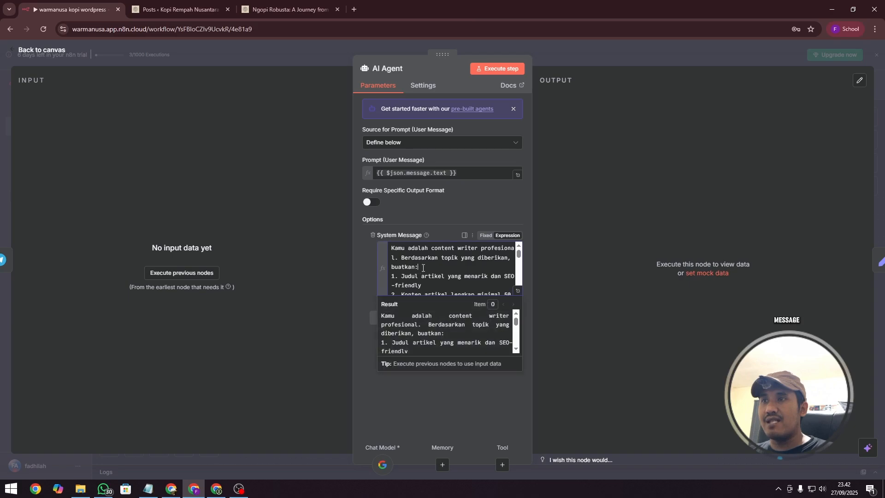
pyautogui.click(517, 292)
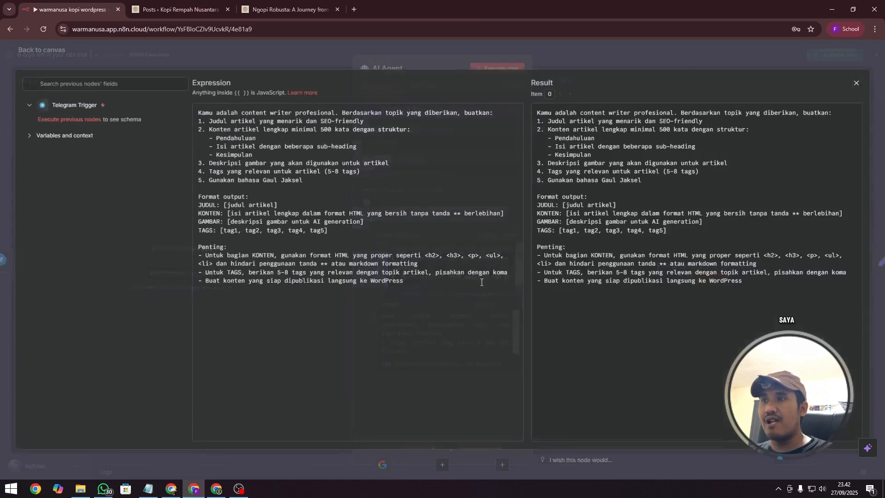
pyautogui.click(35, 50)
pyautogui.click(35, 51)
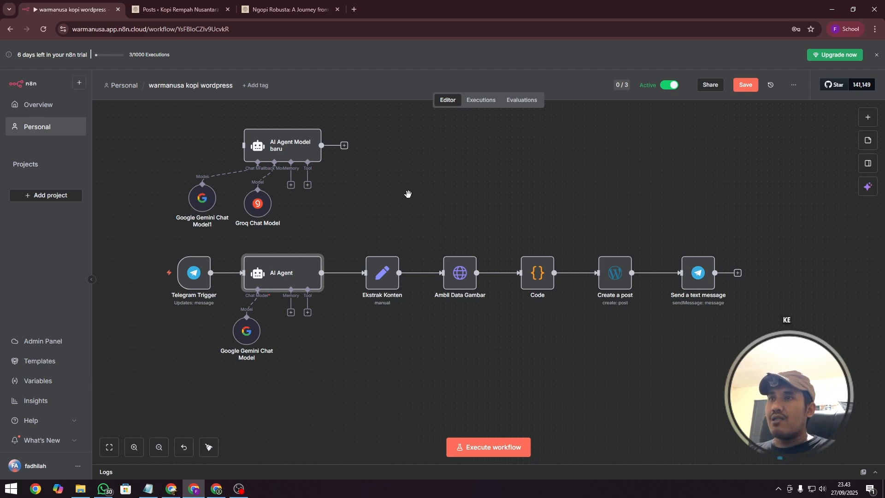
# Review the Telegram Trigger node's credential and trigger settings, and return to the workflow canvas.
pyautogui.scroll(2, 409, 191)
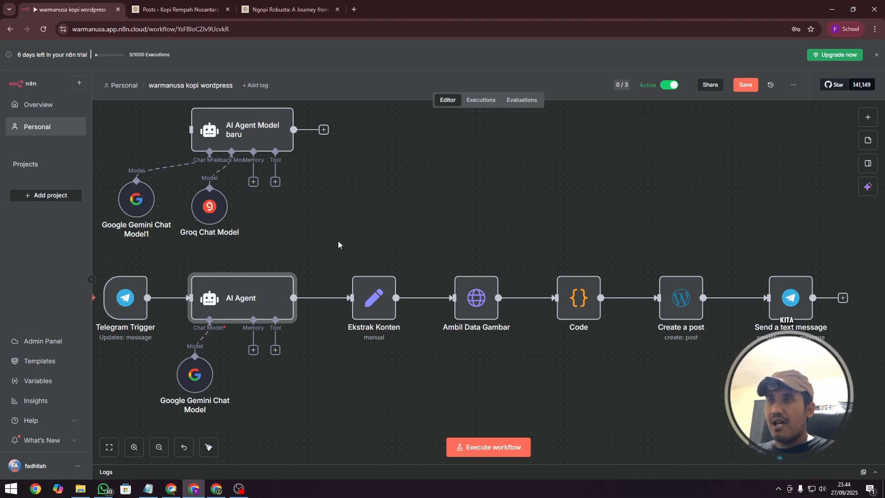
pyautogui.hscroll(-3, 277, 267)
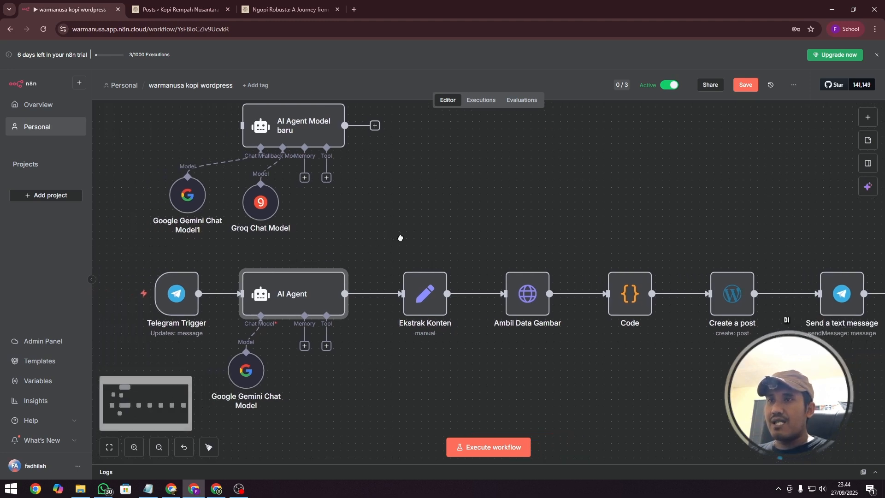
pyautogui.doubleClick(175, 298)
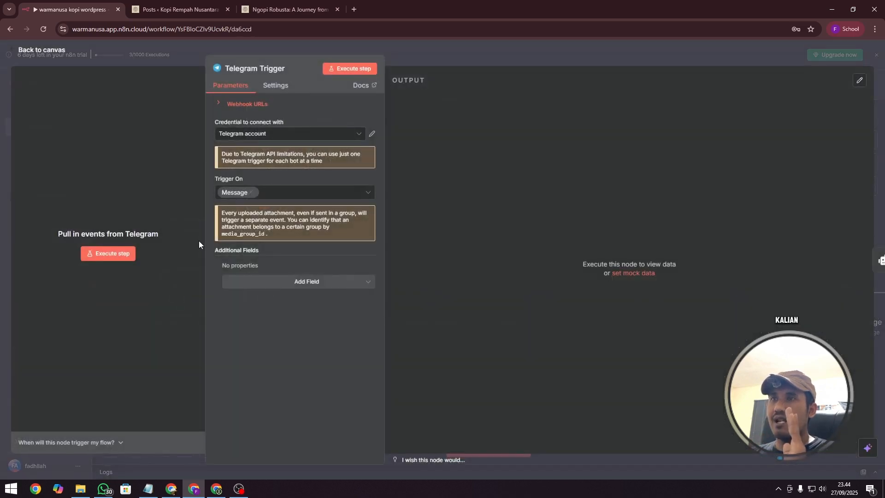
pyautogui.click(36, 56)
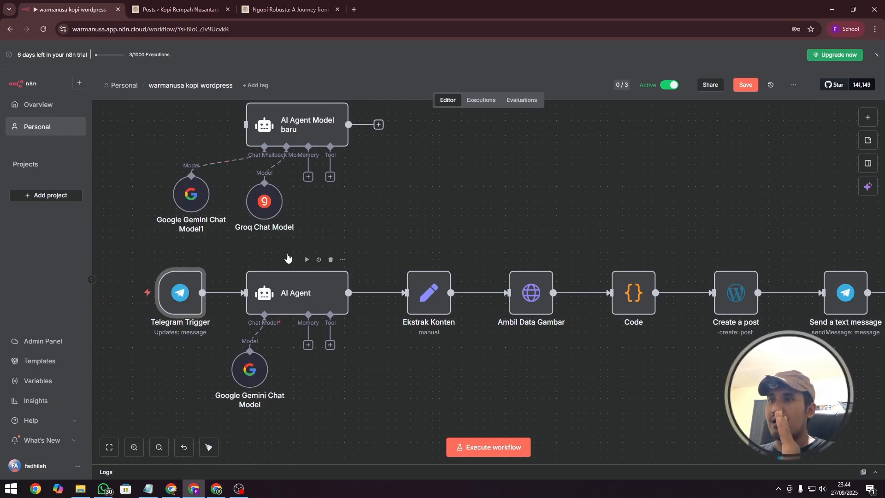
# Review the AI Agent node's user prompt and system message within its parameters, and return to the workflow canvas.
pyautogui.doubleClick(315, 294)
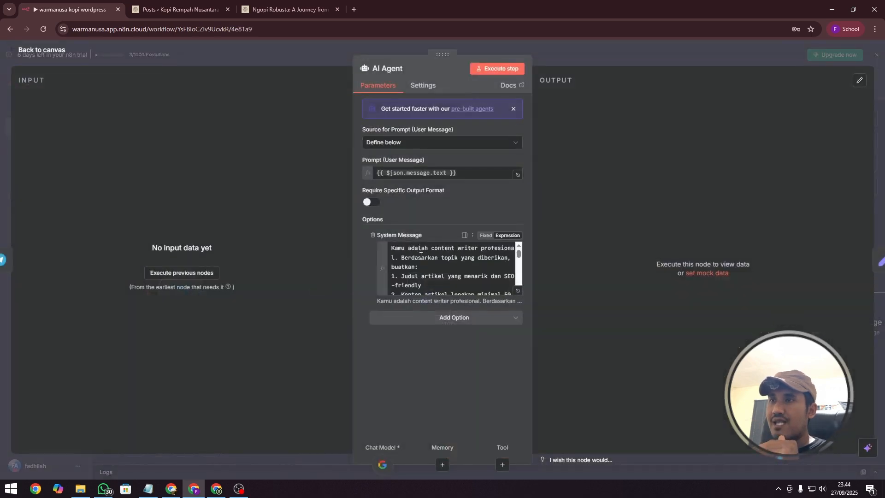
pyautogui.click(421, 256)
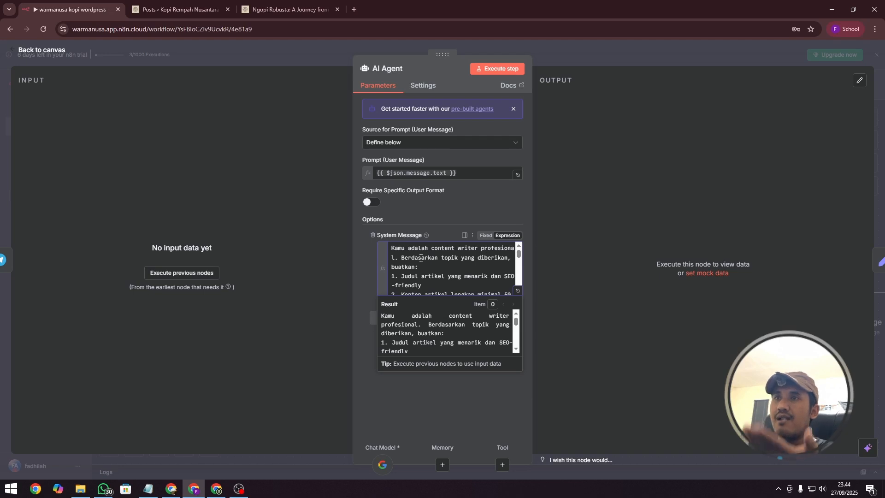
pyautogui.click(50, 54)
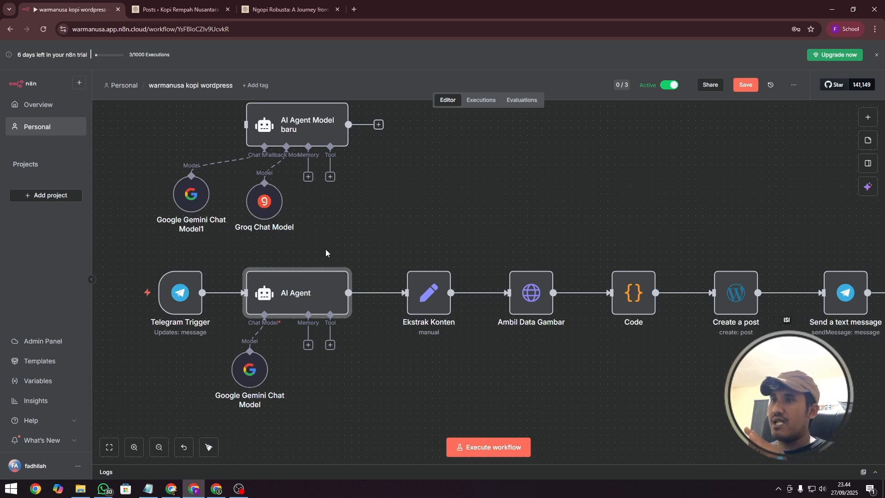
pyautogui.moveTo(194, 286)
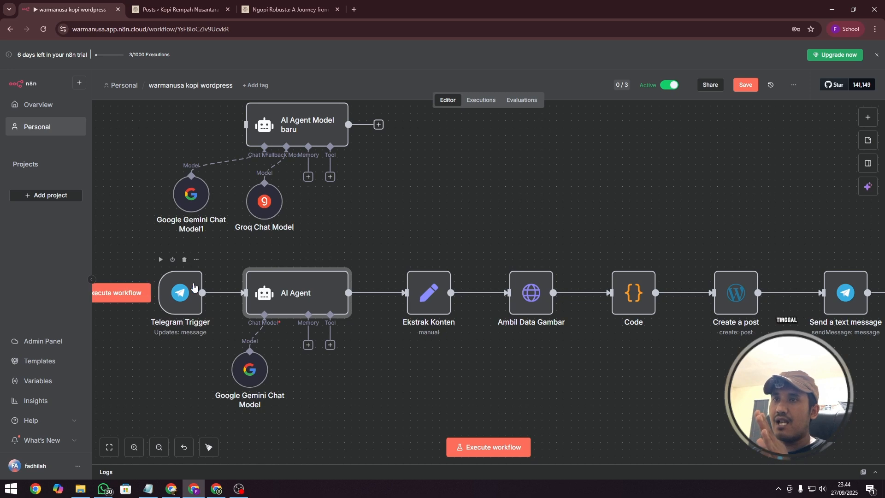
pyautogui.moveTo(378, 294)
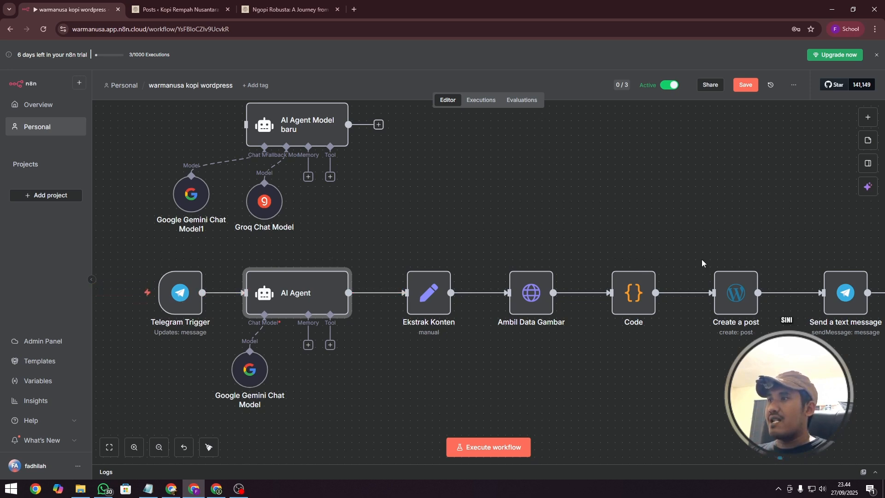
# Search the available nodes for "wordp", view the actions of the Wordpress node, and close the list without adding one.
pyautogui.moveTo(702, 262); pyautogui.dragTo(598, 233)
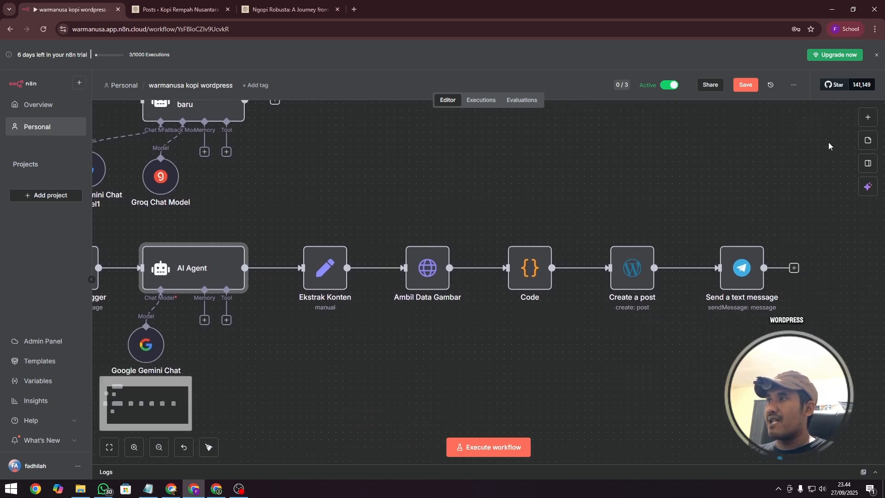
pyautogui.click(867, 118)
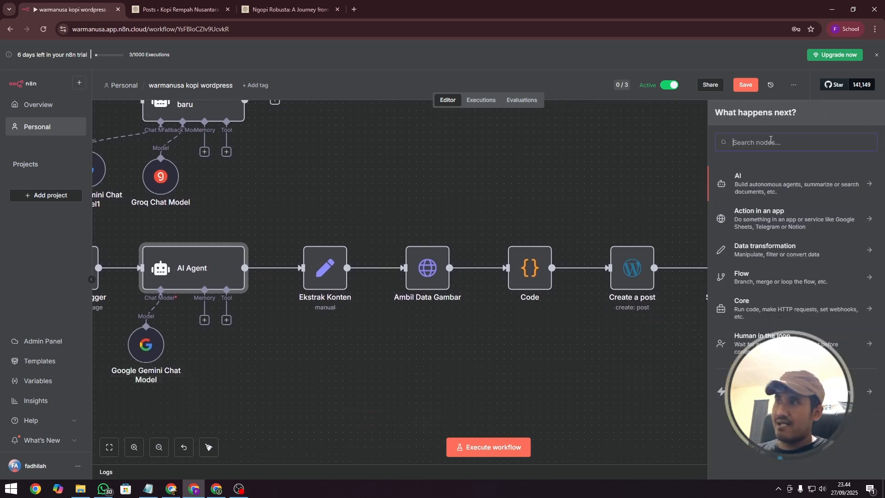
pyautogui.write('wordp')
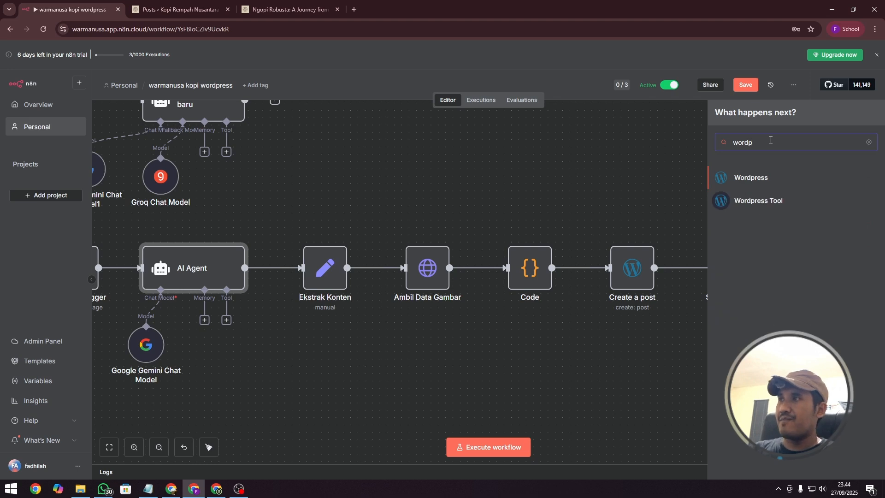
pyautogui.click(761, 181)
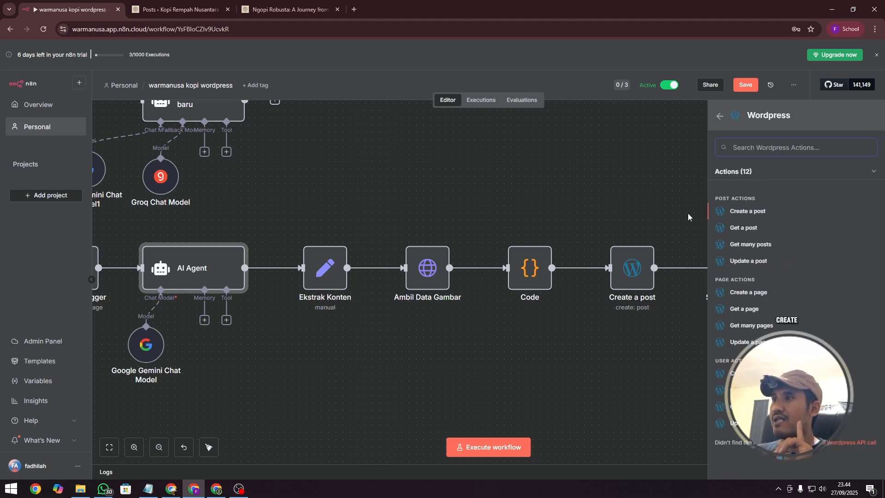
pyautogui.click(654, 213)
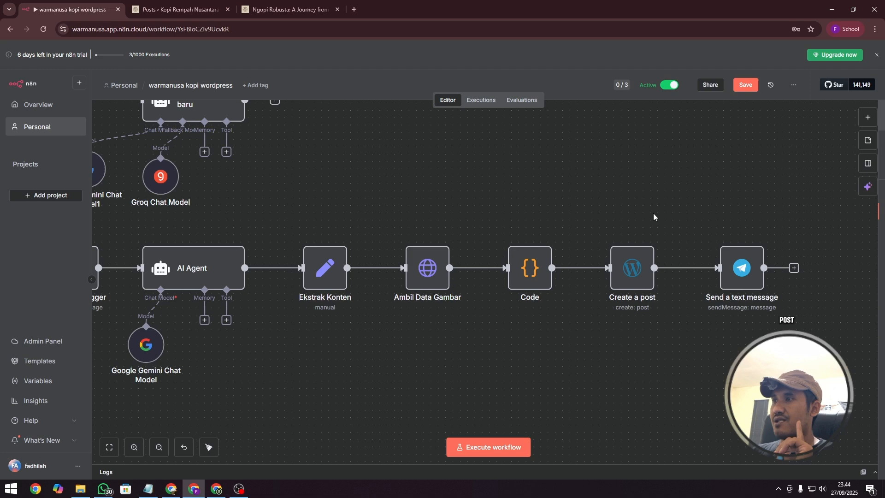
# Open the Create a post node's Wordpress account credential and examine its connection settings, highlighting the Wordpress URL.
pyautogui.doubleClick(637, 265)
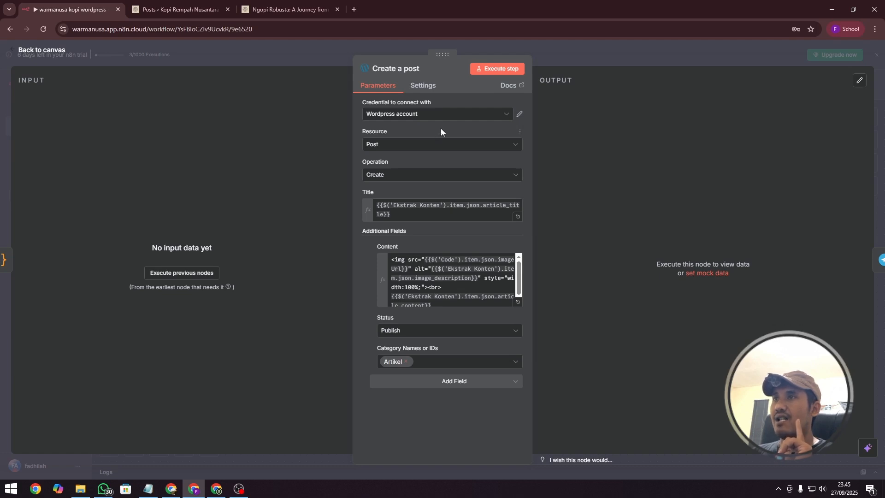
pyautogui.click(519, 114)
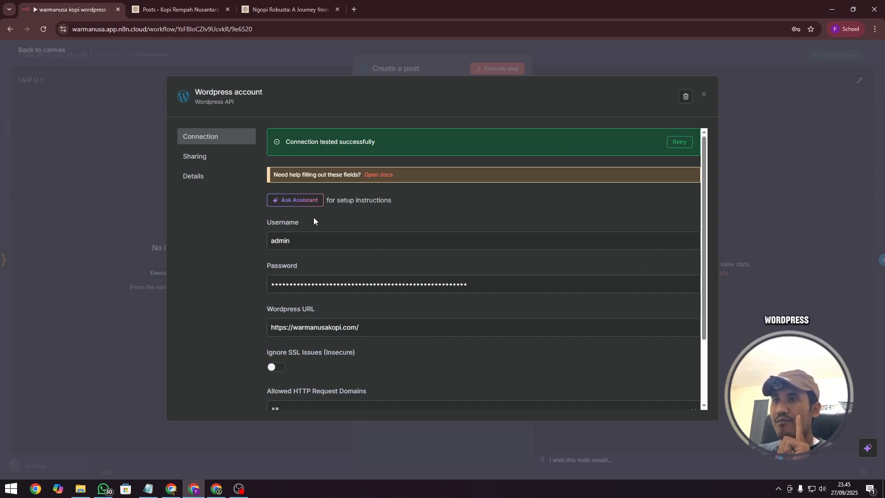
pyautogui.click(377, 329)
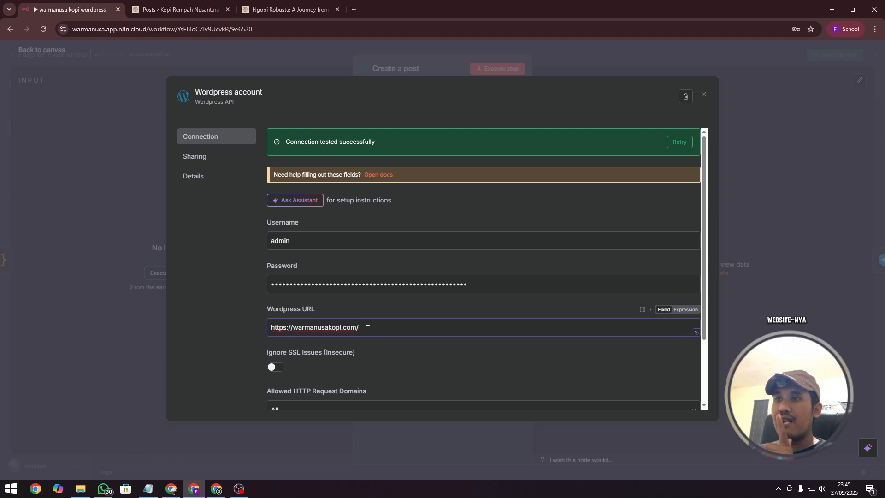
pyautogui.moveTo(367, 328); pyautogui.dragTo(267, 324)
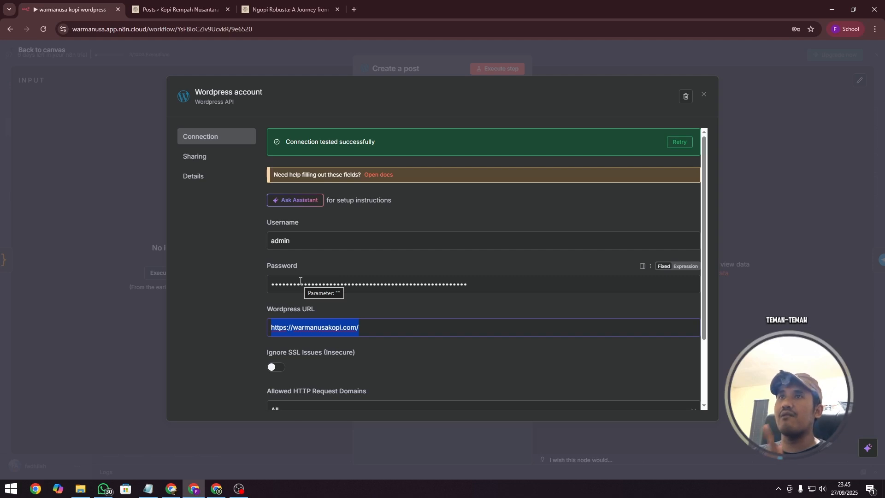
# Switch to the WordPress admin site and find the Application Passwords section on the user's Profile page.
pyautogui.click(177, 9)
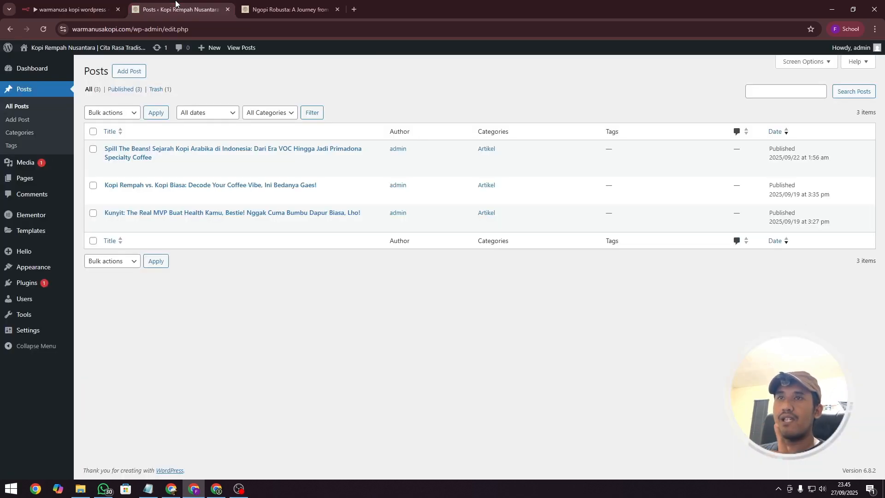
pyautogui.click(34, 303)
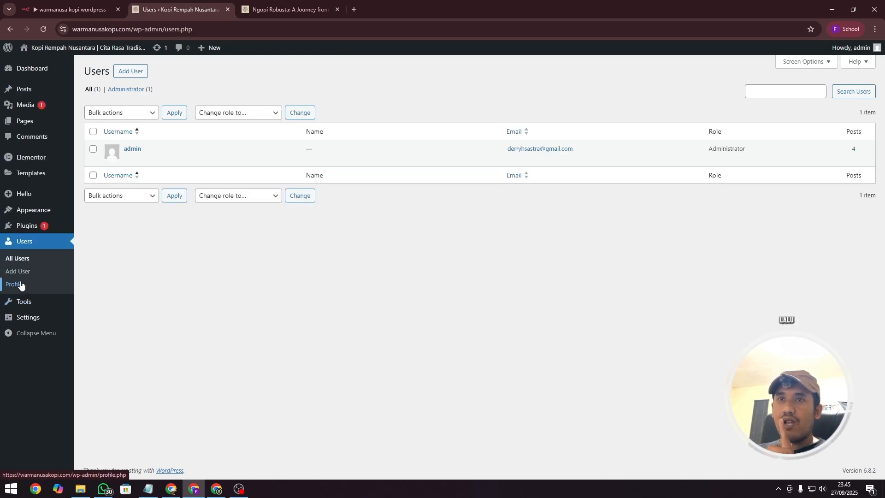
pyautogui.click(20, 272)
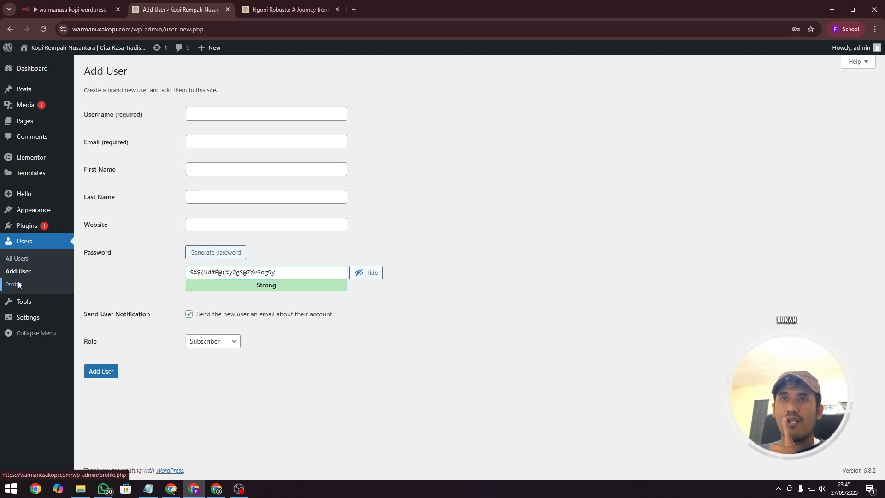
pyautogui.click(17, 283)
pyautogui.click(490, 92)
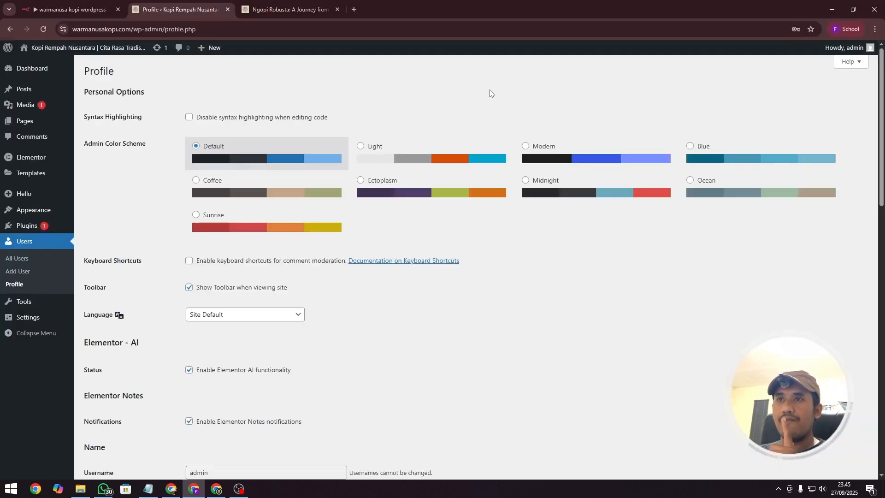
pyautogui.scroll(-10, 419, 184)
pyautogui.scroll(-4, 417, 189)
pyautogui.scroll(6, 417, 188)
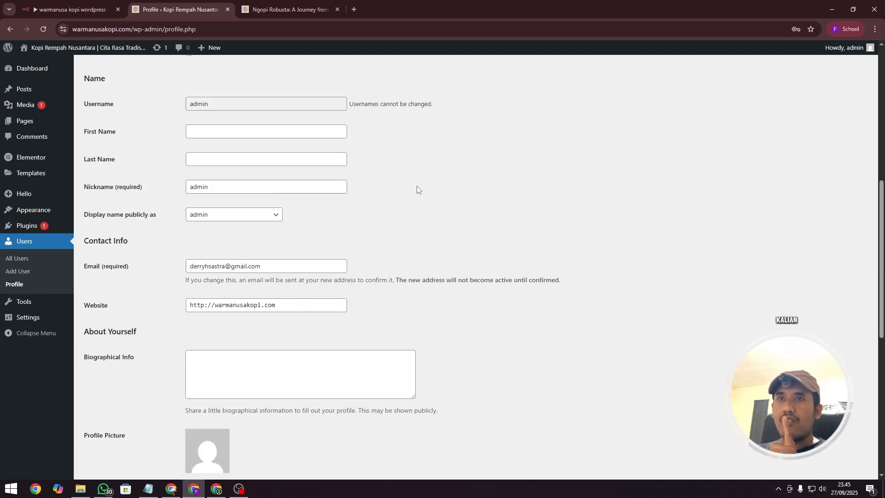
pyautogui.scroll(-8, 417, 190)
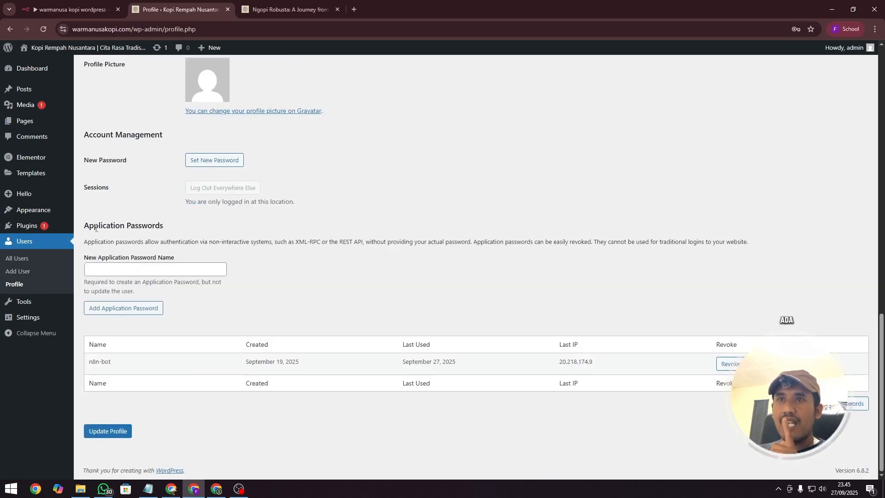
pyautogui.moveTo(86, 226); pyautogui.dragTo(167, 228)
# Enter n8n as the name for a new application password.
pyautogui.click(116, 270)
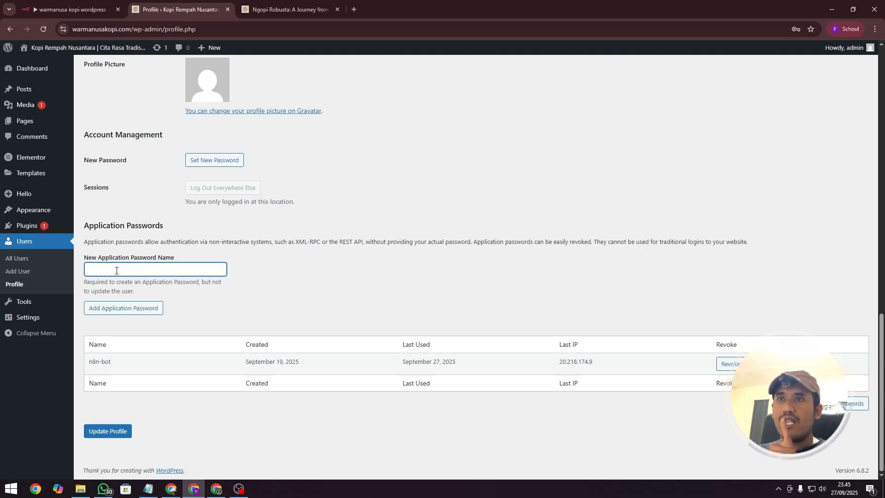
pyautogui.click(131, 314)
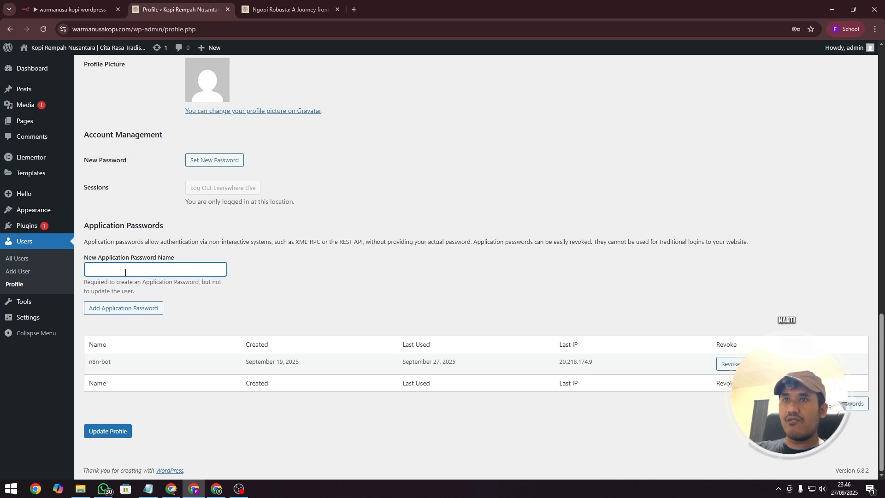
pyautogui.write('n8n')
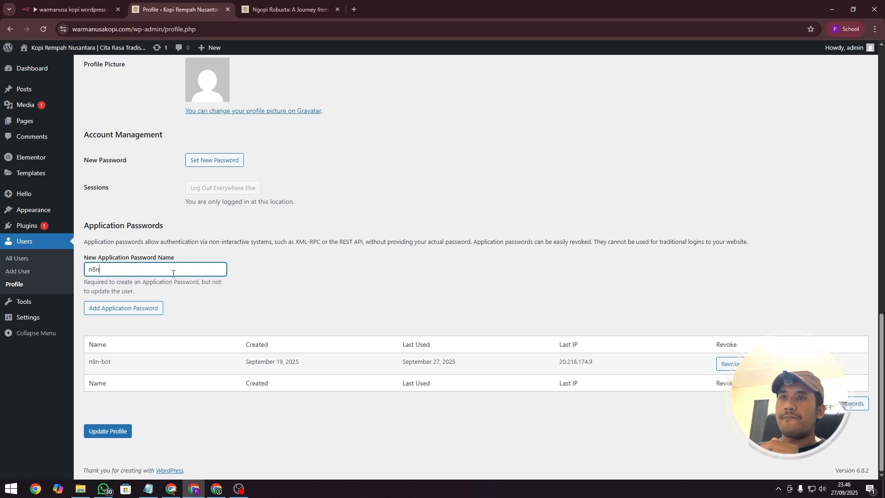
pyautogui.hotkey('ctrl', 'a')
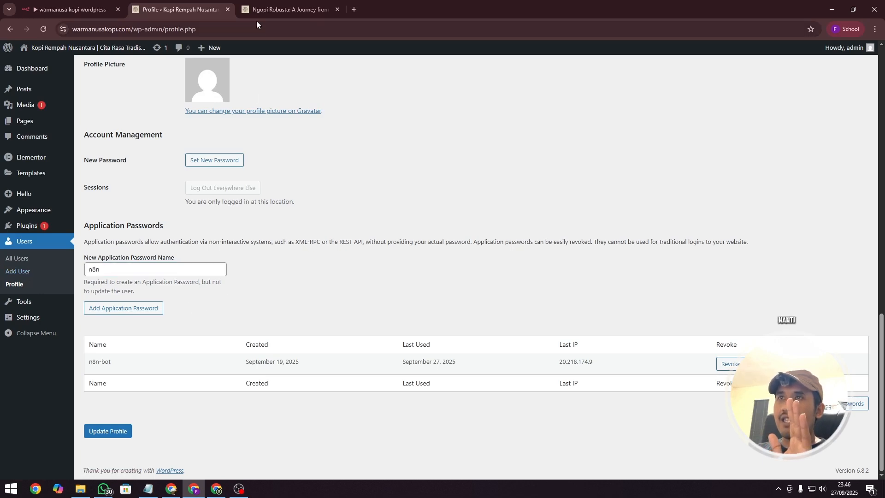
# Switch back to the n8n workflow and review the username and password fields of the Wordpress account credential.
pyautogui.click(268, 4)
pyautogui.click(180, 8)
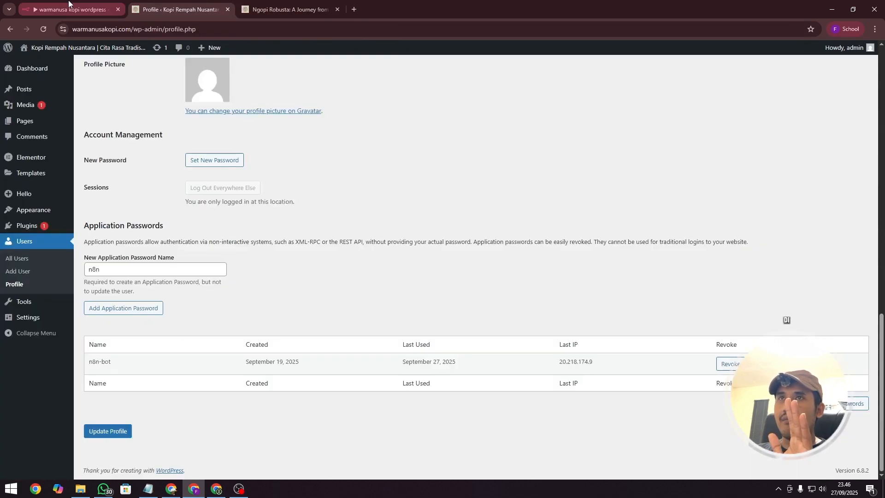
pyautogui.click(71, 6)
pyautogui.click(302, 240)
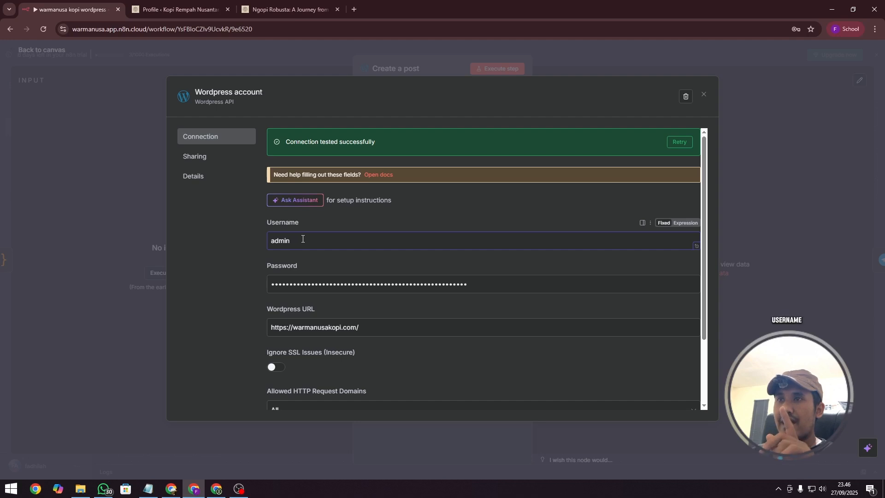
pyautogui.moveTo(301, 241); pyautogui.dragTo(262, 243)
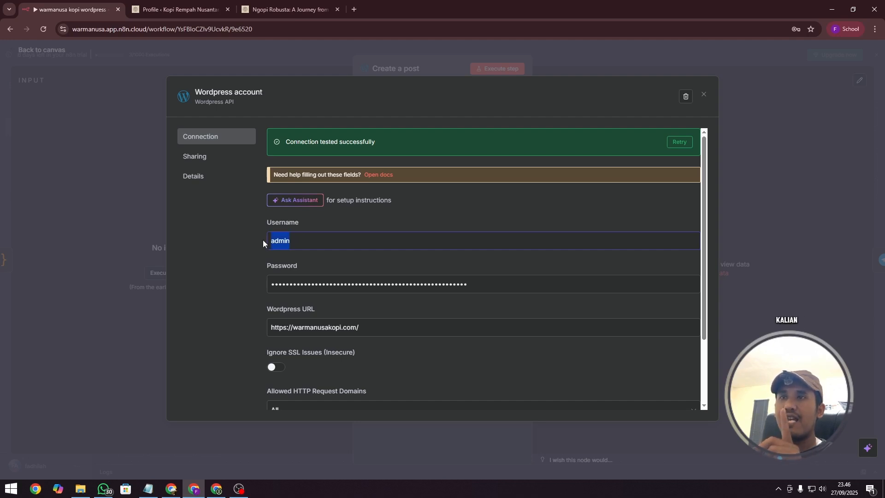
pyautogui.click(318, 285)
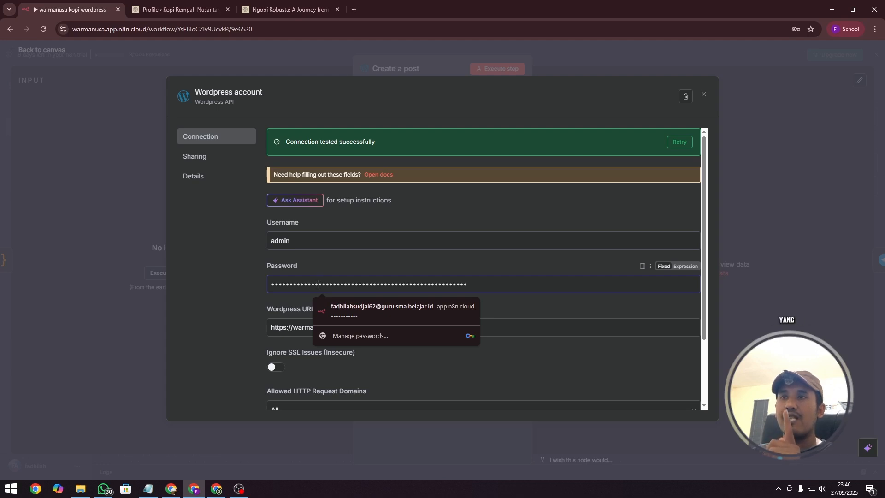
pyautogui.click(314, 241)
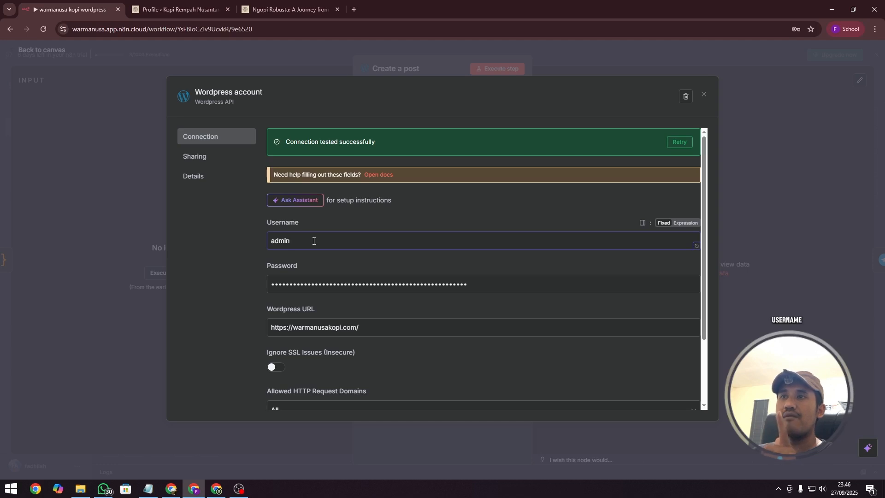
pyautogui.click(308, 284)
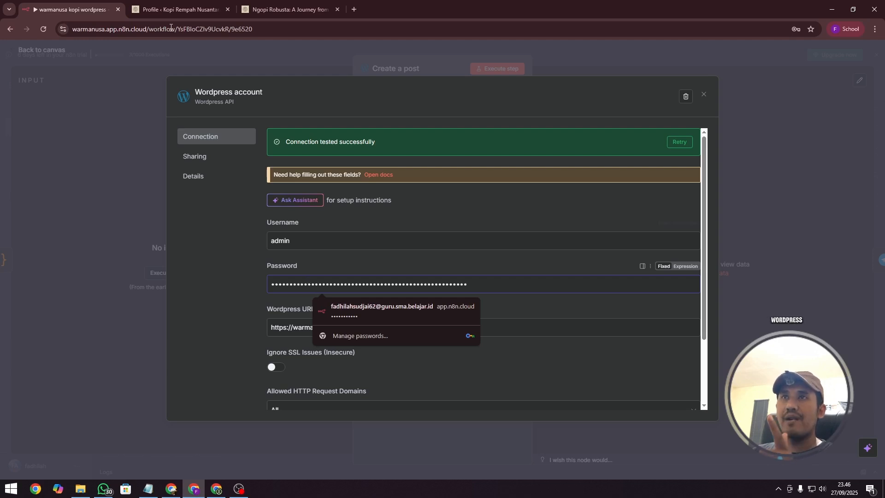
# Review the Application Passwords section in WordPress again, return to the n8n workflow, and close the Wordpress account credential.
pyautogui.click(153, 4)
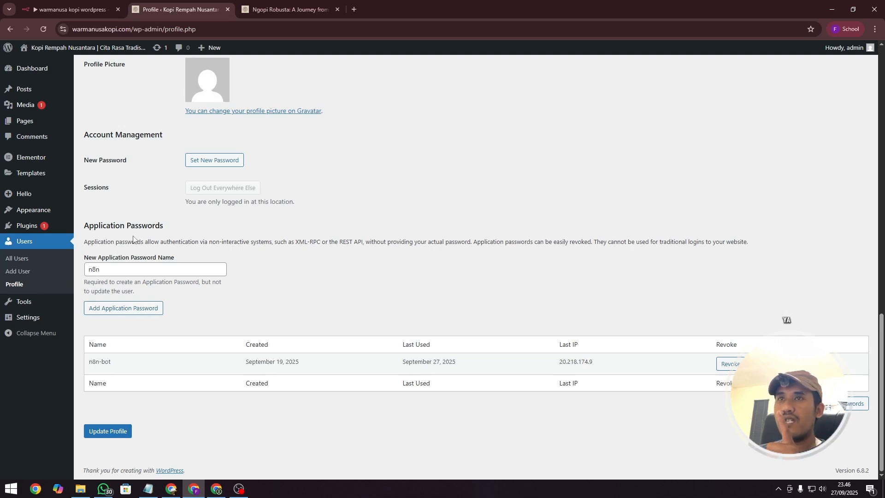
pyautogui.click(292, 6)
pyautogui.click(102, 4)
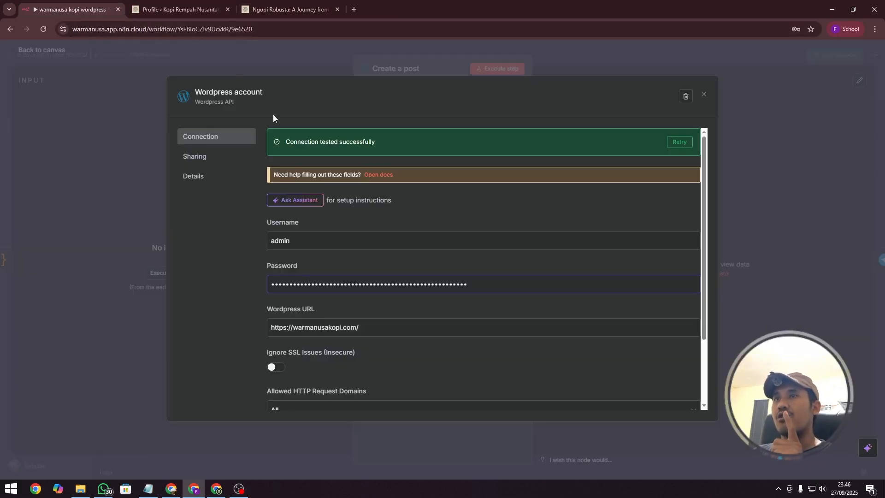
pyautogui.click(704, 95)
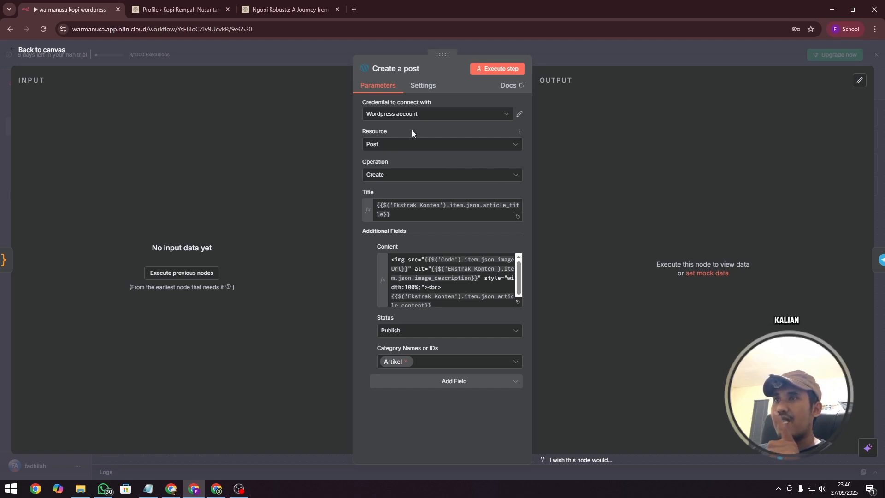
# Set the Create a post node's resource to Post and its operation to Create.
pyautogui.click(389, 144)
pyautogui.click(412, 168)
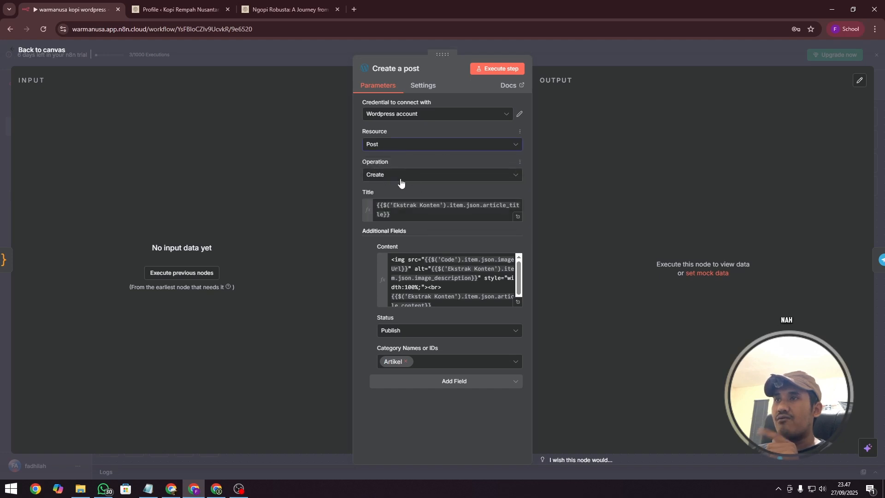
pyautogui.click(397, 180)
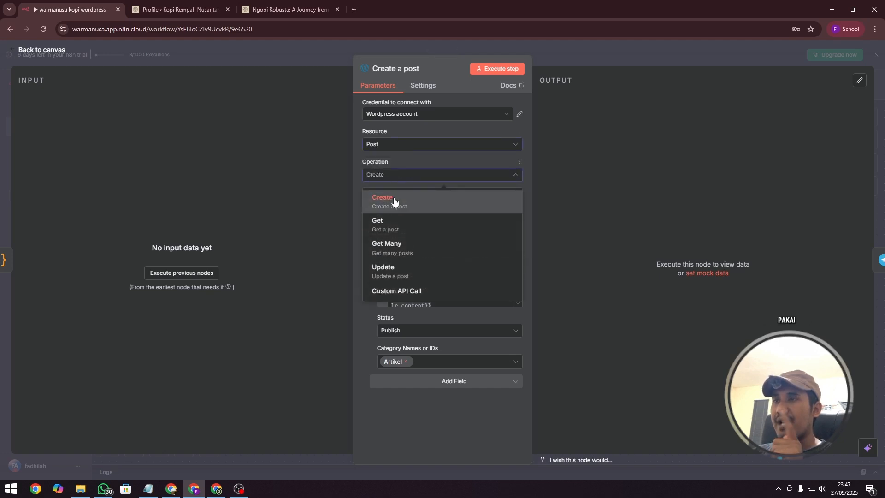
pyautogui.click(387, 199)
# Review the Title and Content expressions of the Create a post node.
pyautogui.click(401, 214)
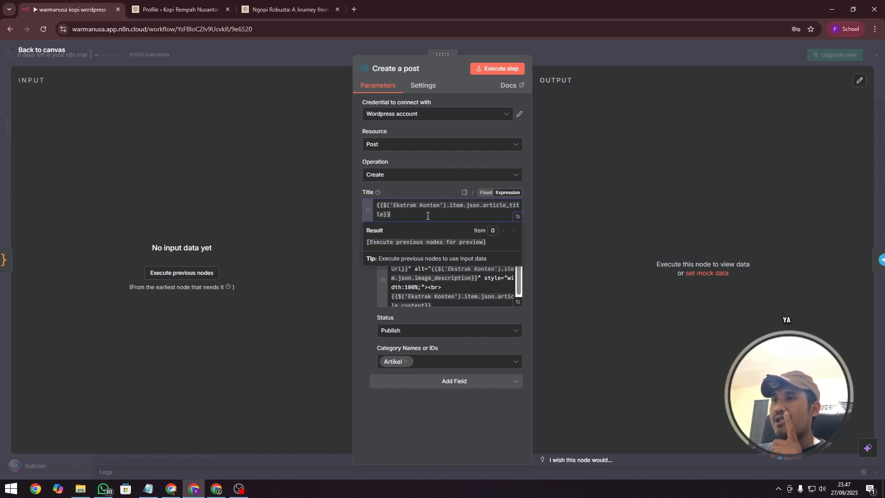
pyautogui.click(399, 192)
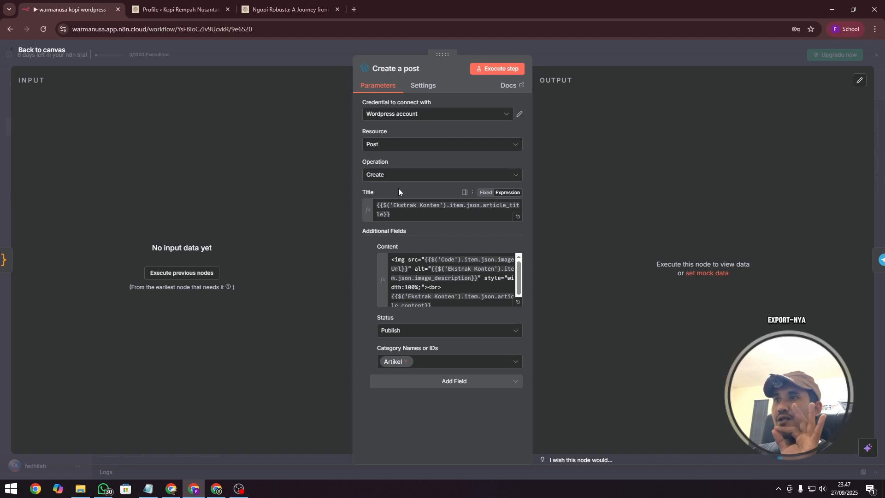
pyautogui.click(441, 283)
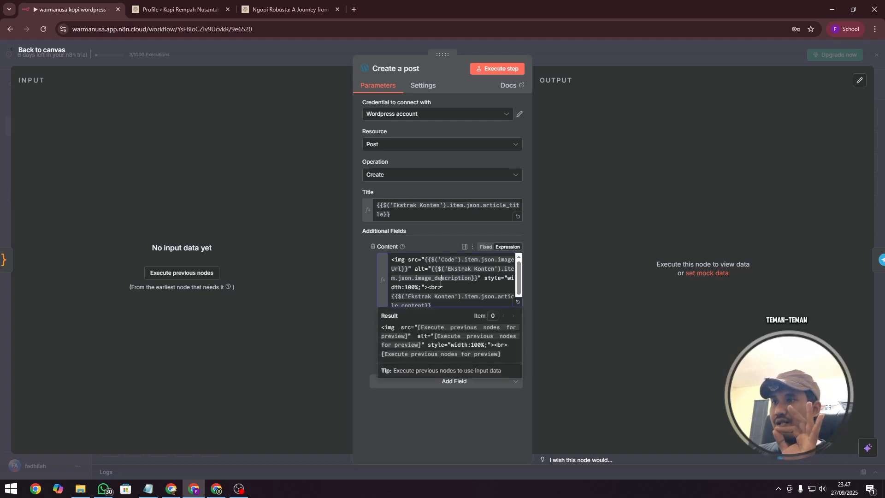
pyautogui.click(370, 266)
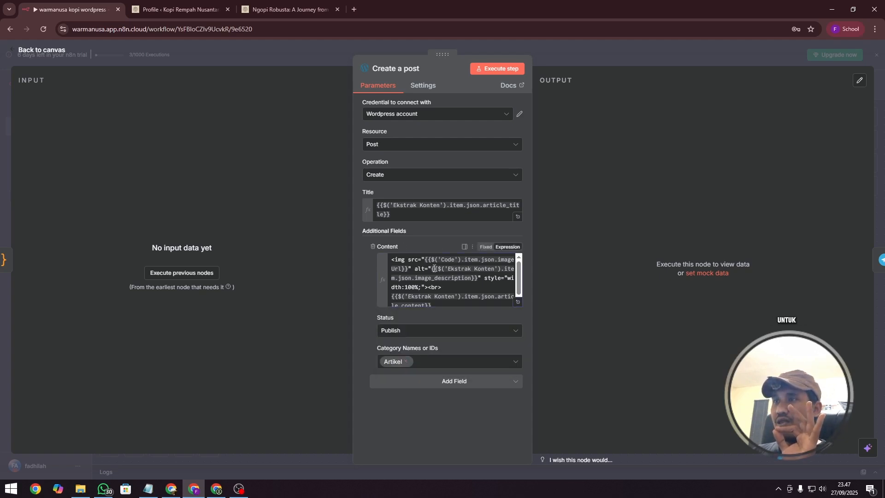
# Try the Future status for the post, and set the status back to Publish.
pyautogui.click(403, 332)
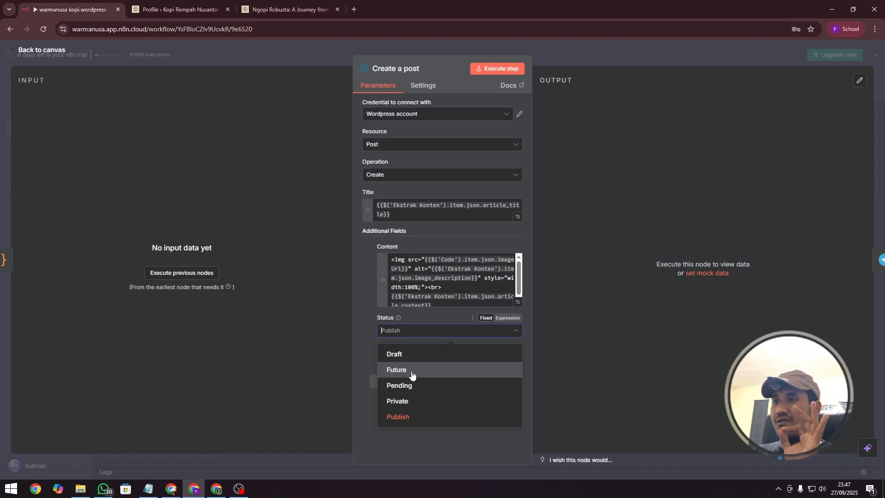
pyautogui.click(410, 371)
pyautogui.click(412, 334)
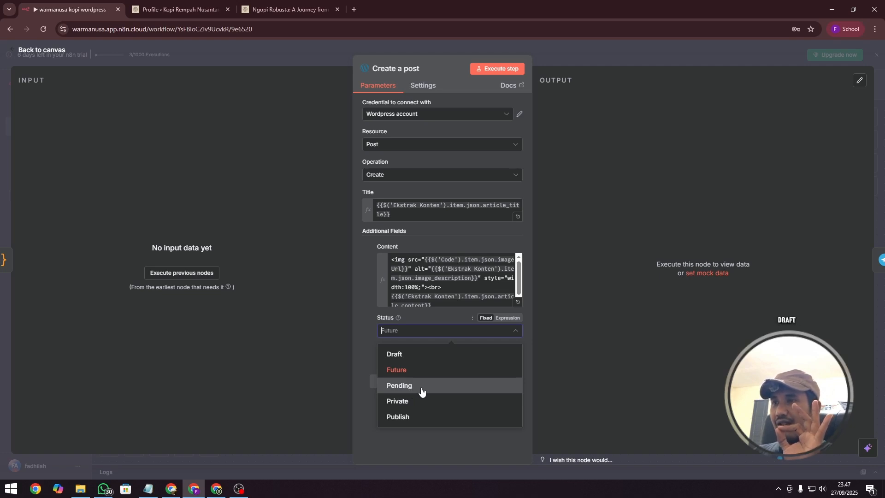
pyautogui.click(414, 418)
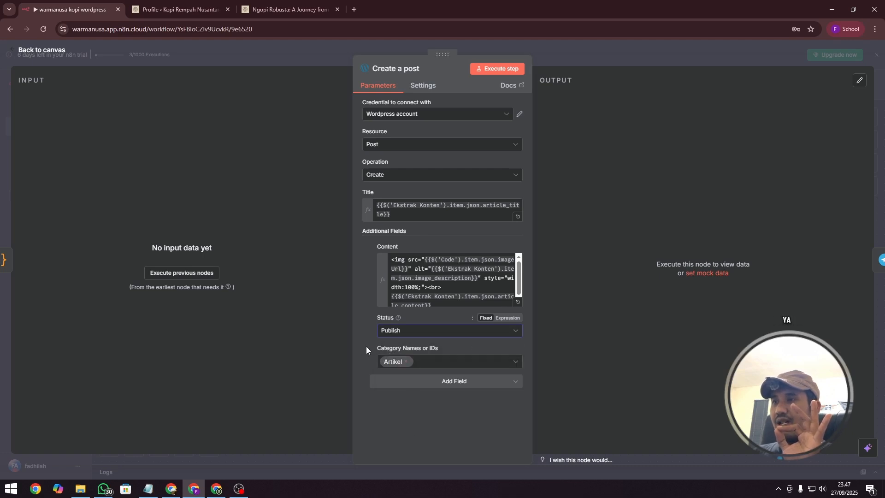
# Check the Create a post node's category options against the post categories page in WordPress, discarding unsaved profile changes, and return to the n8n workflow.
pyautogui.click(431, 361)
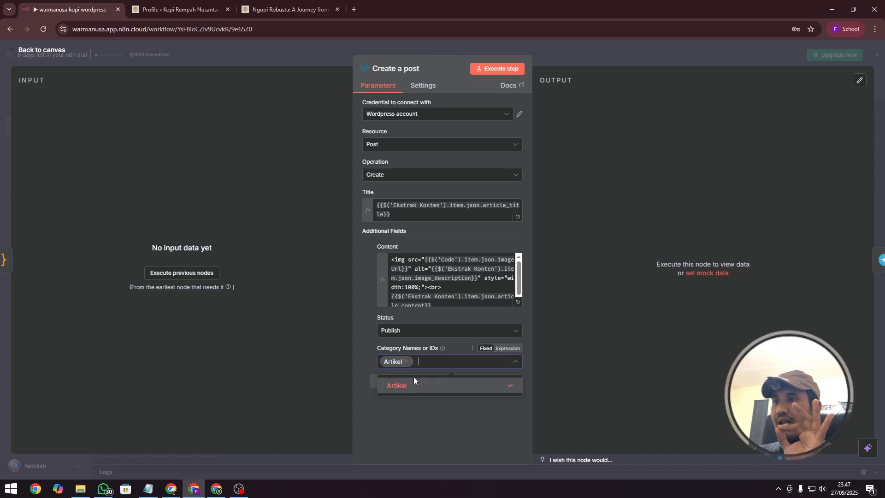
pyautogui.click(359, 341)
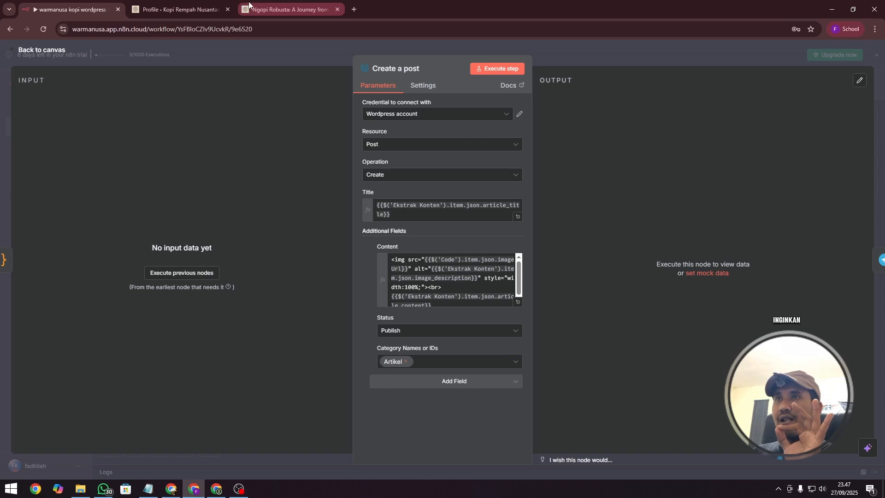
pyautogui.click(249, 8)
pyautogui.click(179, 9)
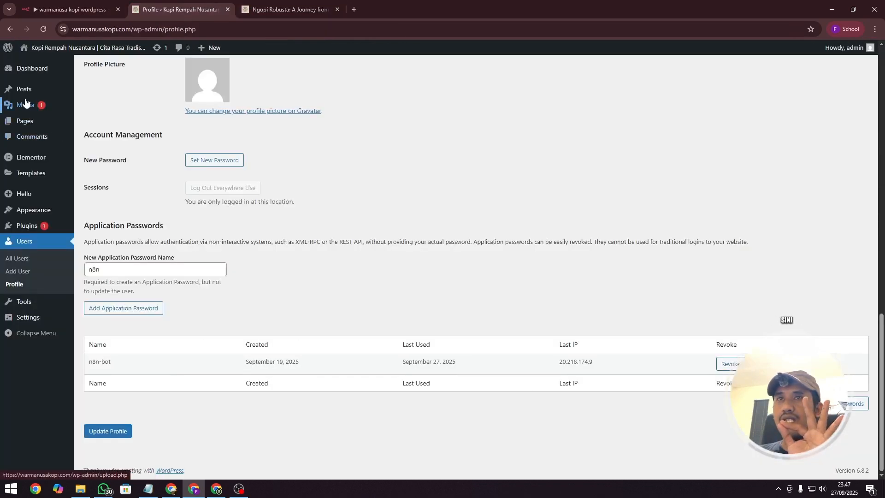
pyautogui.moveTo(23, 89)
pyautogui.click(97, 118)
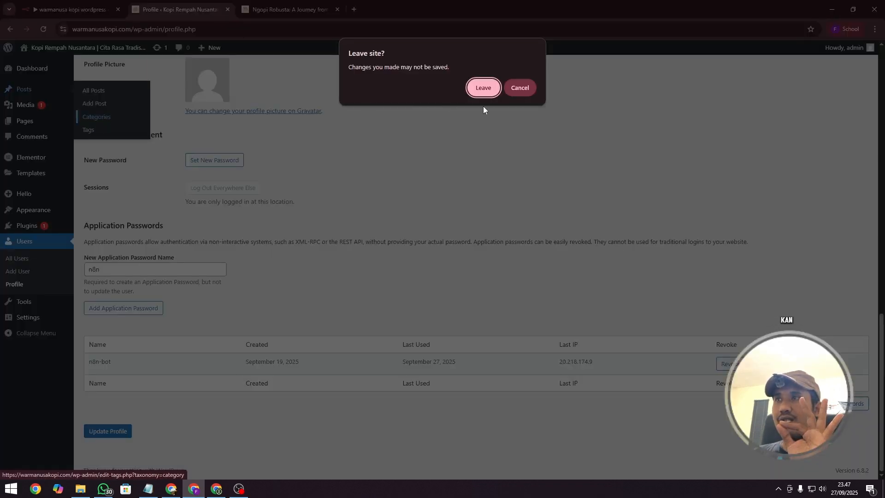
pyautogui.click(484, 88)
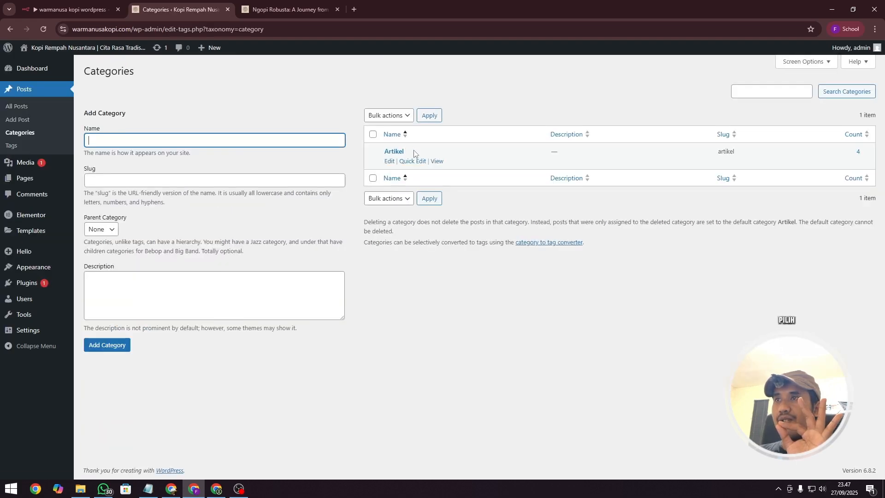
pyautogui.click(271, 4)
pyautogui.click(64, 9)
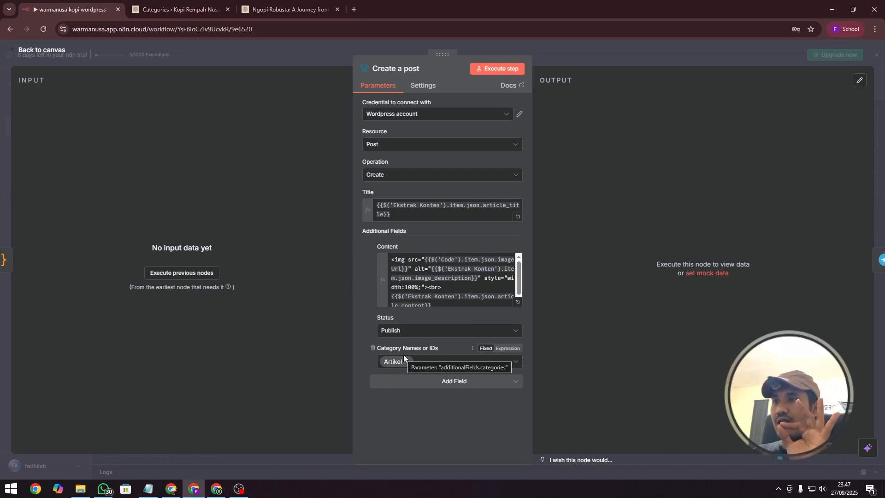
# Try adding a Tag Names or IDs field to the Create a post node, check its available tags, and remove the field.
pyautogui.click(438, 382)
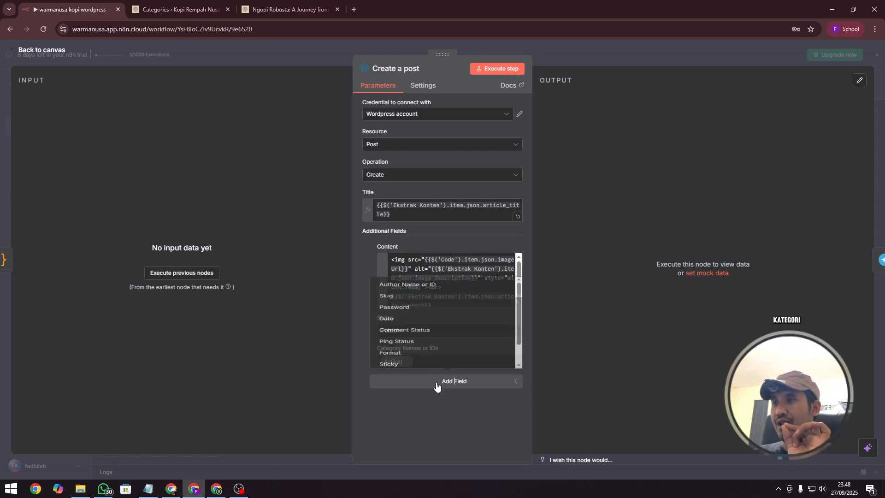
pyautogui.scroll(-2, 420, 340)
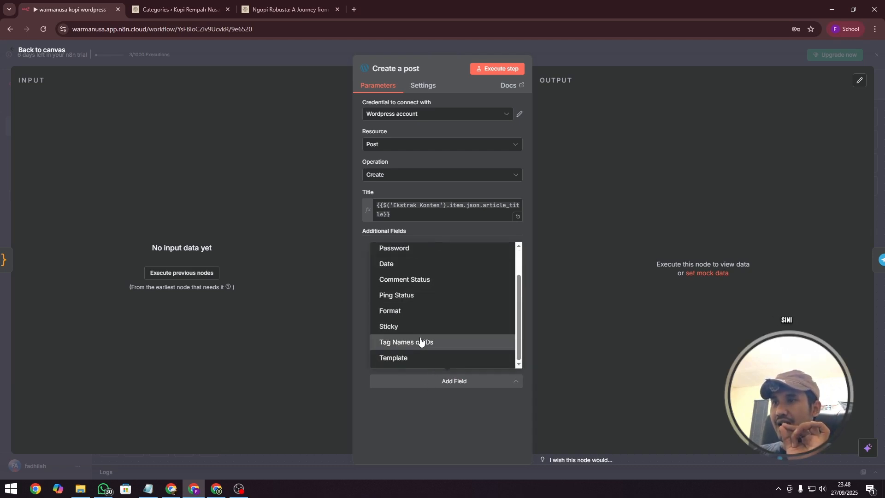
pyautogui.click(422, 341)
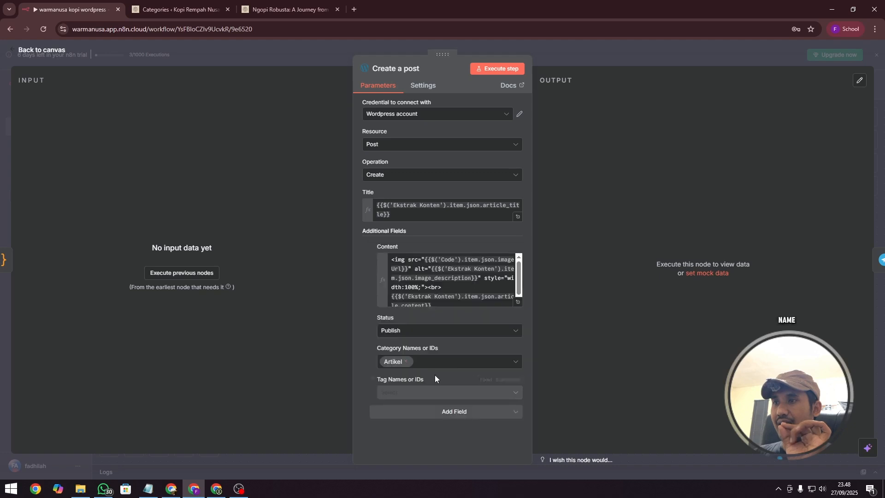
pyautogui.click(418, 392)
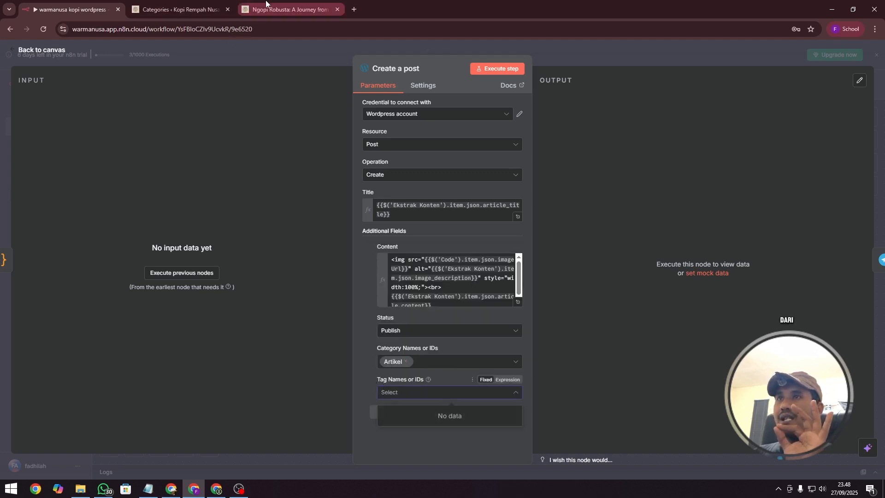
pyautogui.click(169, 3)
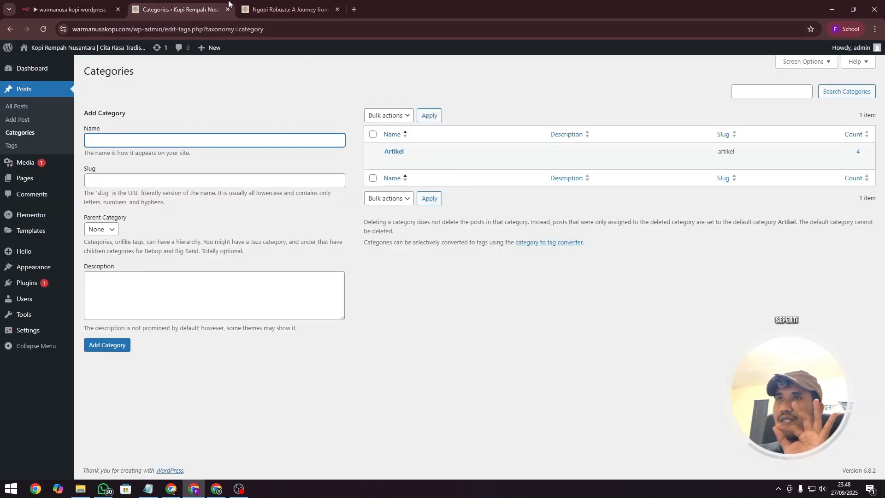
pyautogui.click(66, 4)
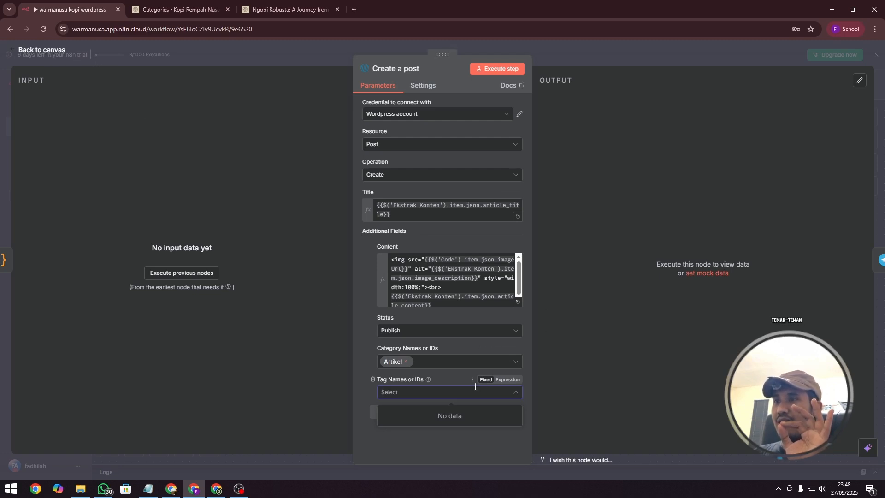
pyautogui.click(373, 379)
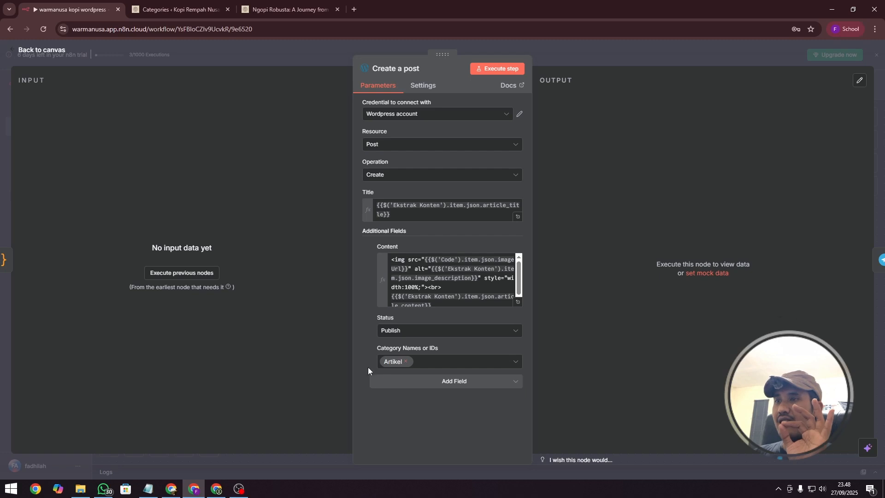
# Close the Create a post node and view the full workflow from Telegram Trigger to Send a text message.
pyautogui.click(22, 50)
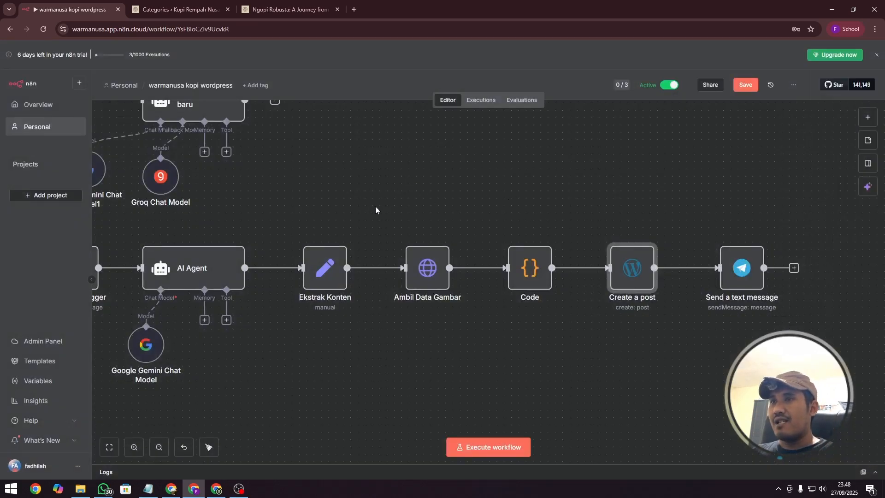
pyautogui.moveTo(375, 207); pyautogui.dragTo(471, 201)
pyautogui.scroll(-1, 470, 201)
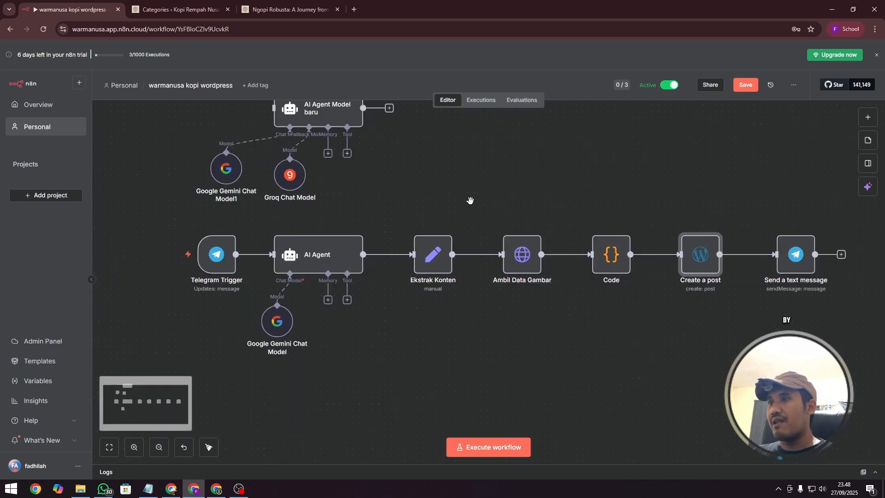
pyautogui.scroll(-1, 470, 200)
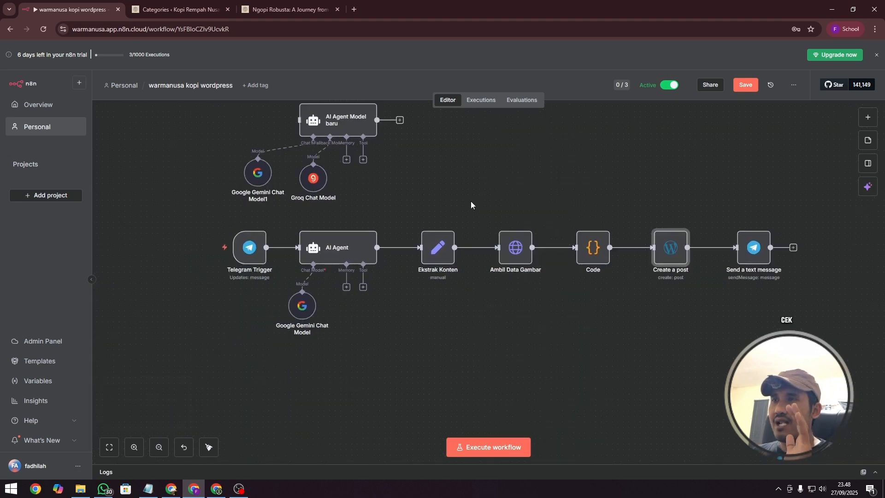